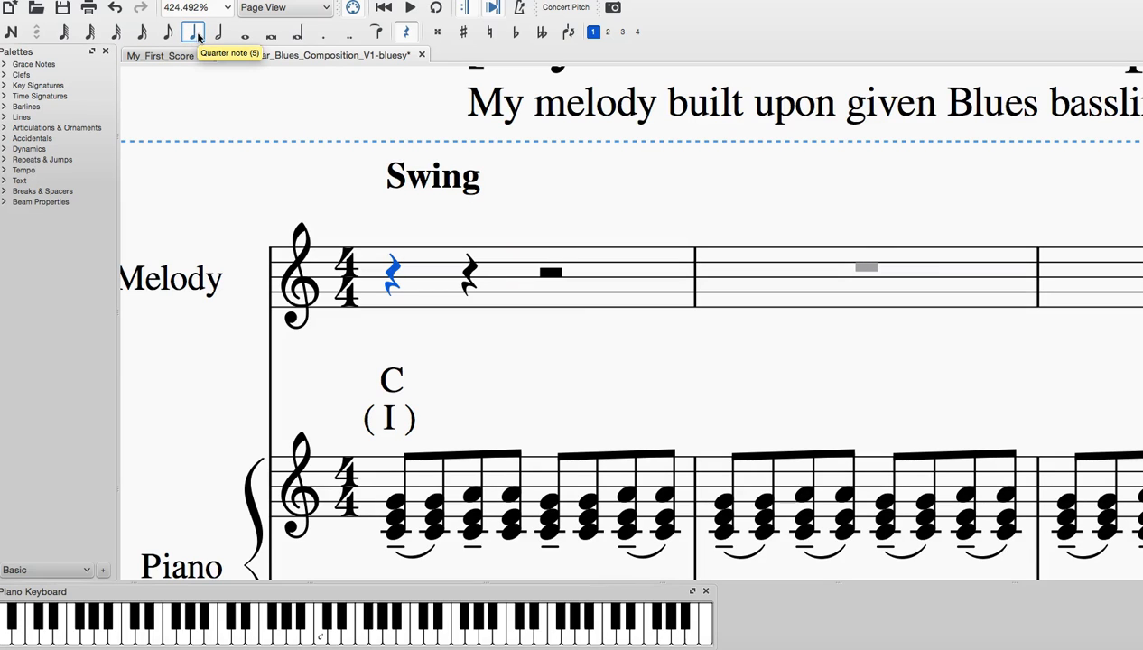
Step: Split the half rest in the first Melody bar into quarter rests
left_click(551, 272)
left_click(193, 31)
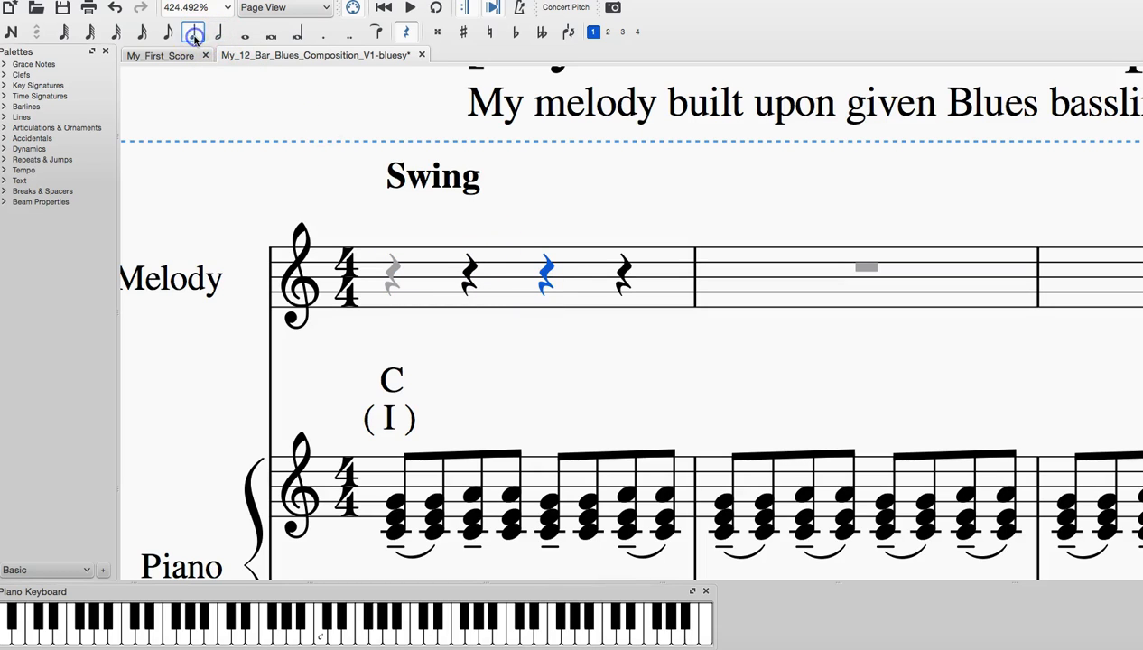
left_click(661, 316)
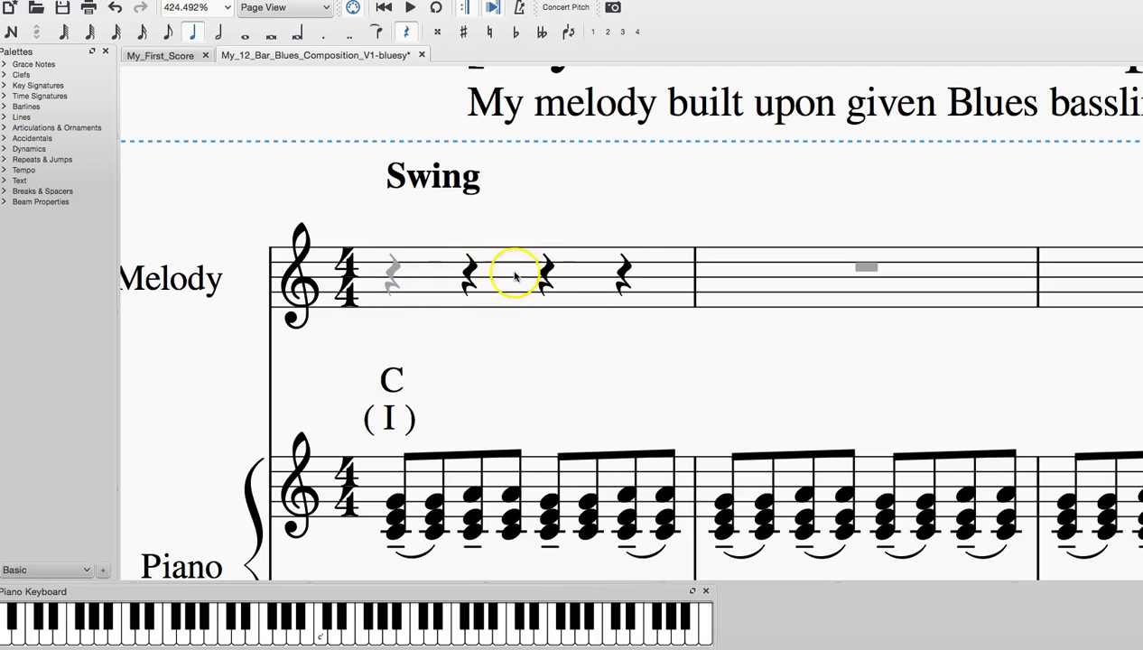
Step: Try moving the last quarter rest of the first Melody bar above the staff and back
left_click(635, 260)
left_click_drag(635, 260, 704, 162)
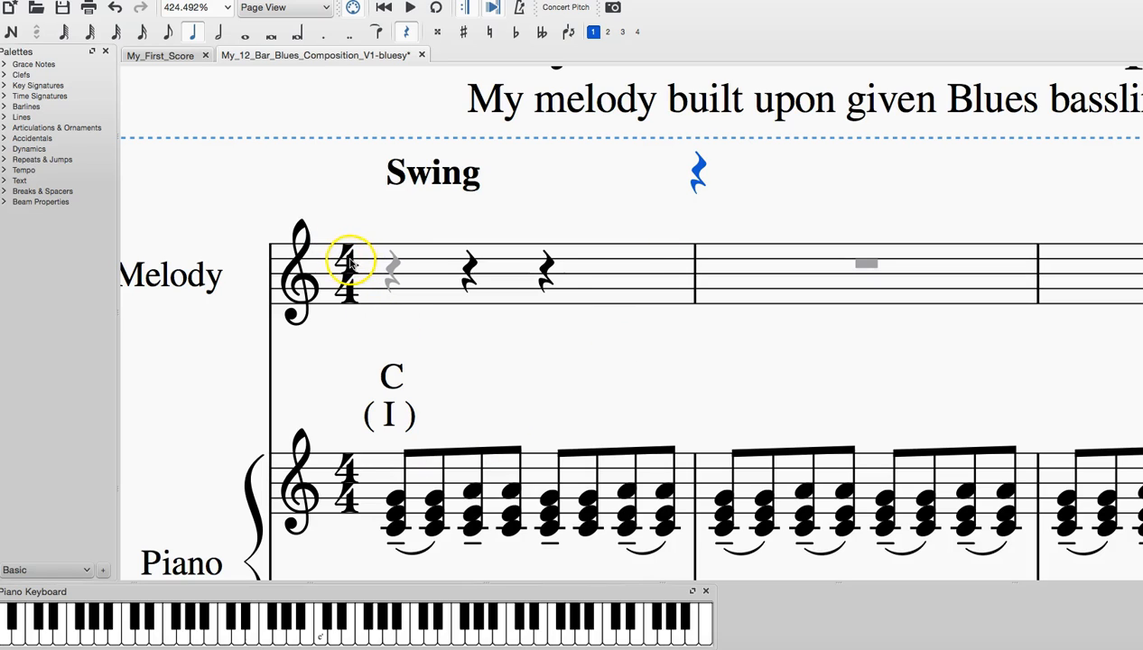
left_click_drag(701, 171, 649, 271)
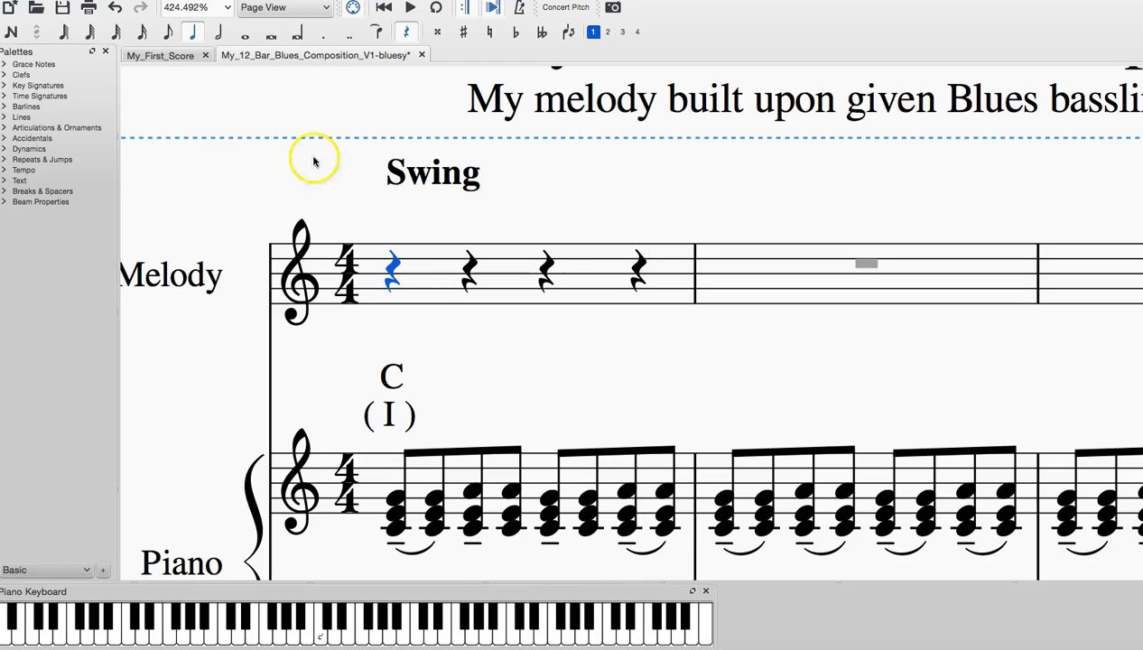
Step: Enter a quarter note middle C on beat 1 of the first Melody bar
left_click(195, 35)
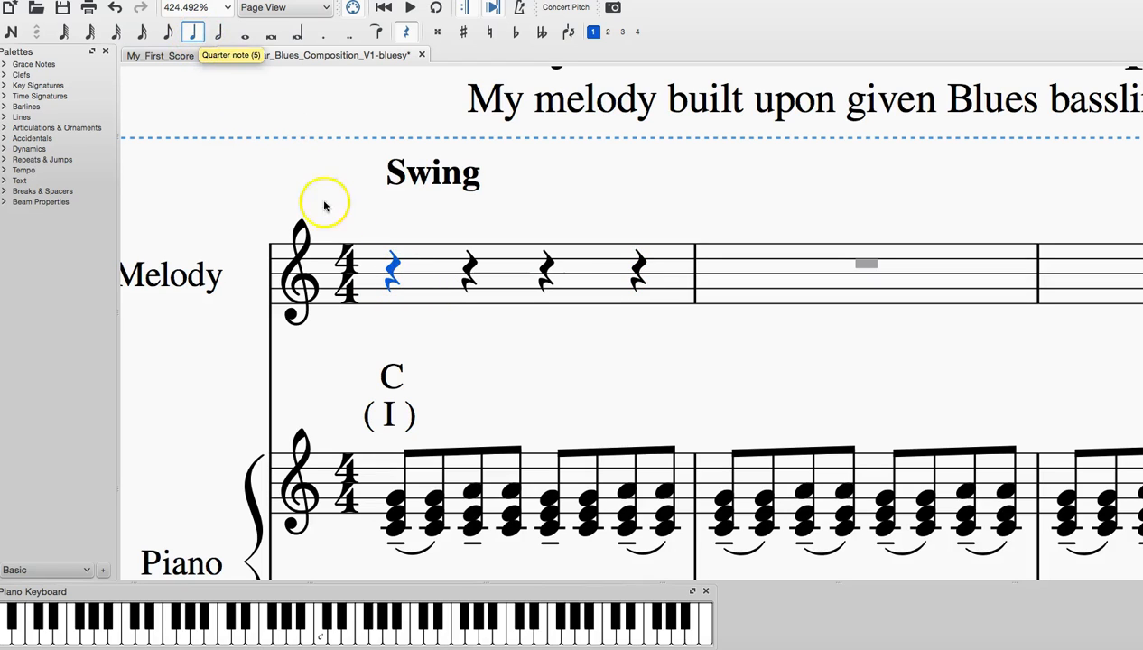
left_click(11, 32)
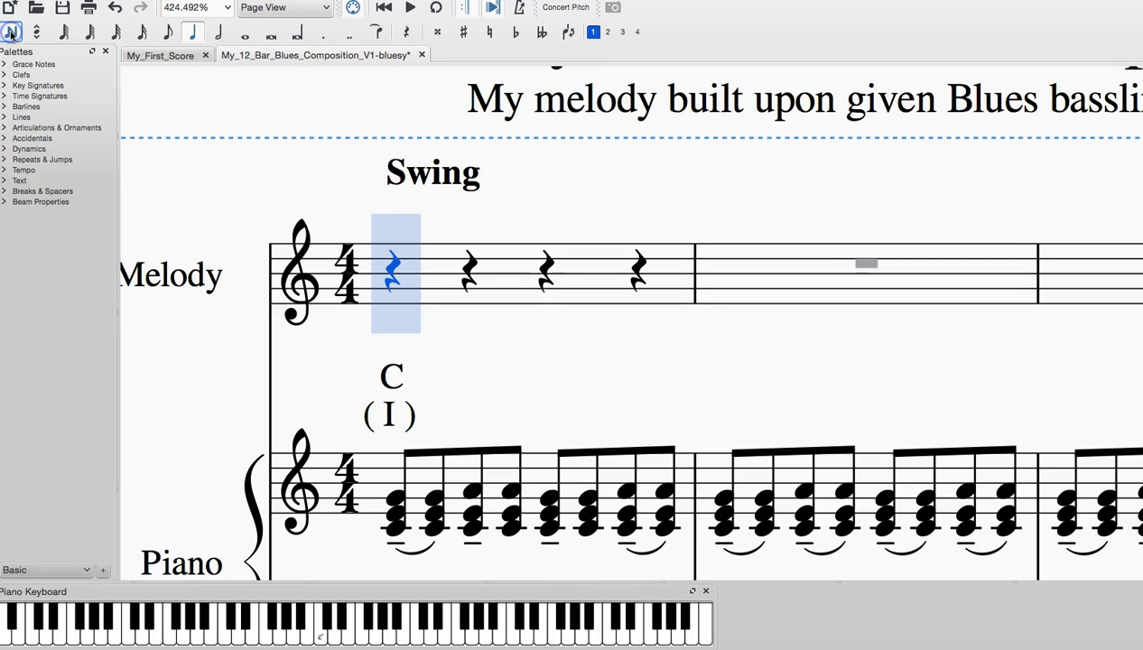
left_click(391, 319)
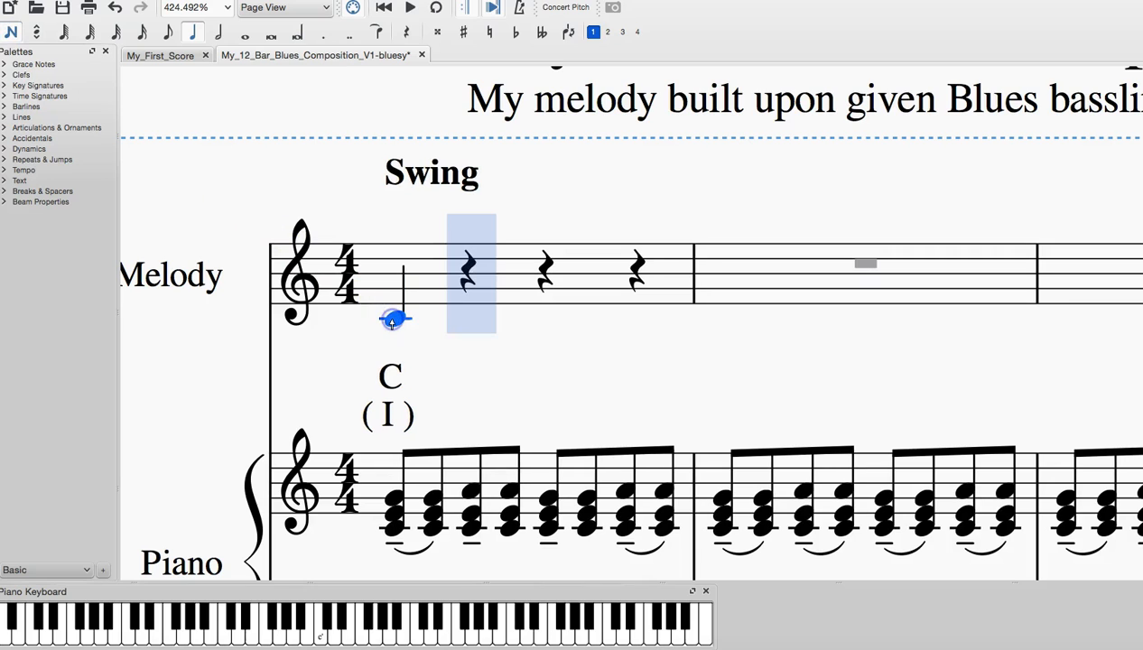
Step: Switch to Chrome to examine the notes of the C Blues Scale, and return to MuseScore
key("super+Tab")
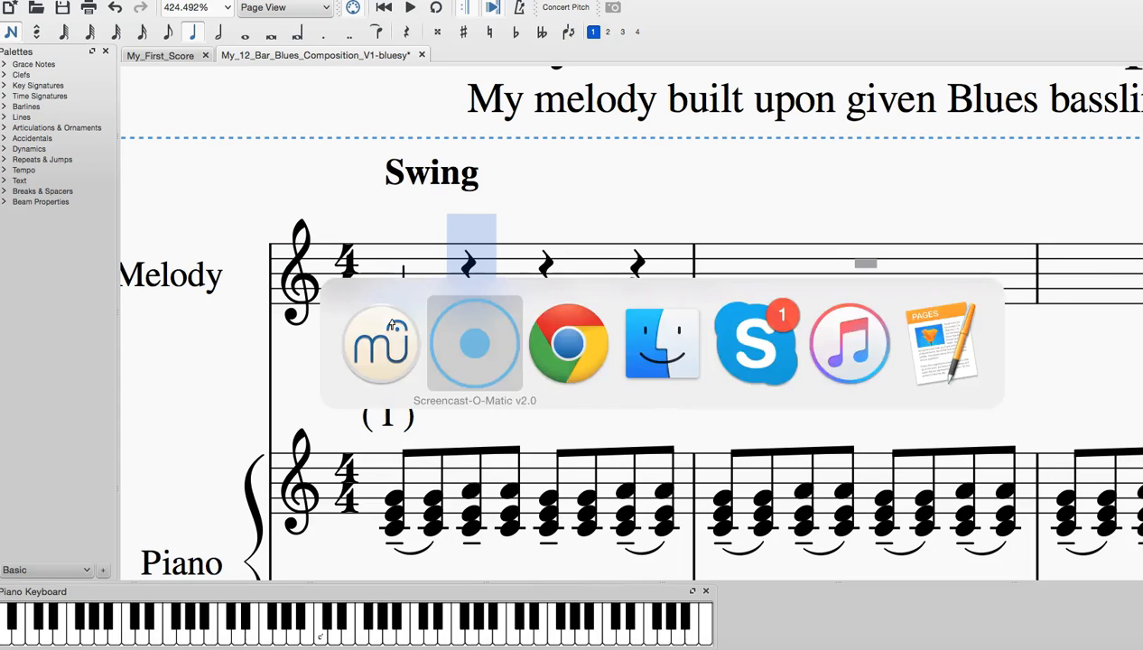
key("super+Tab")
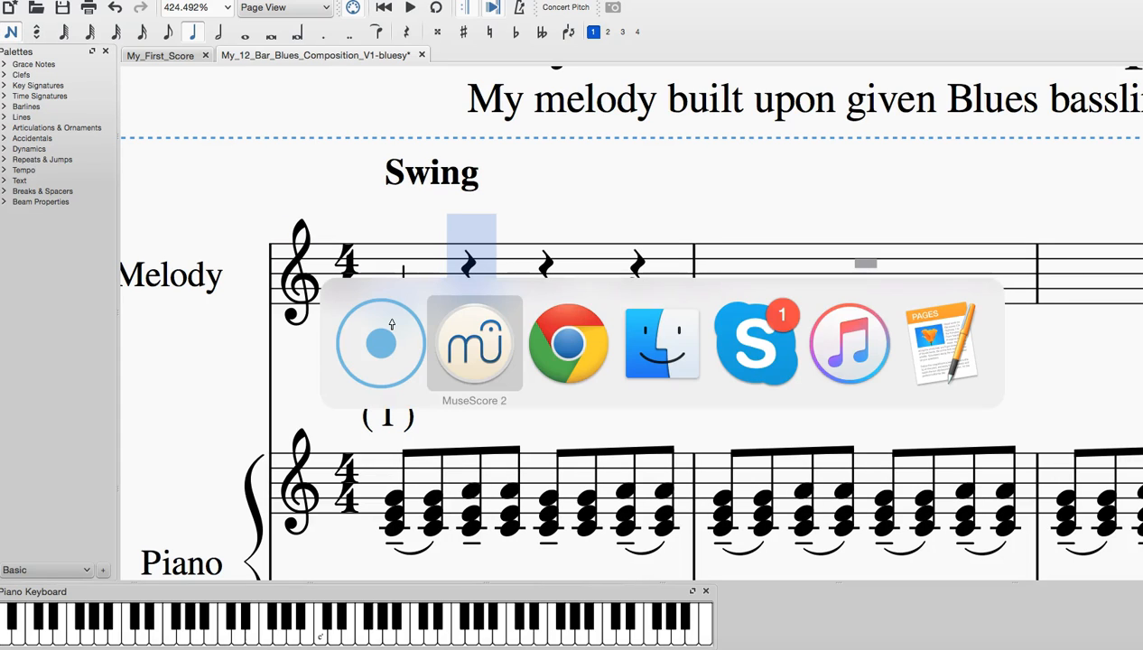
key("super+Tab")
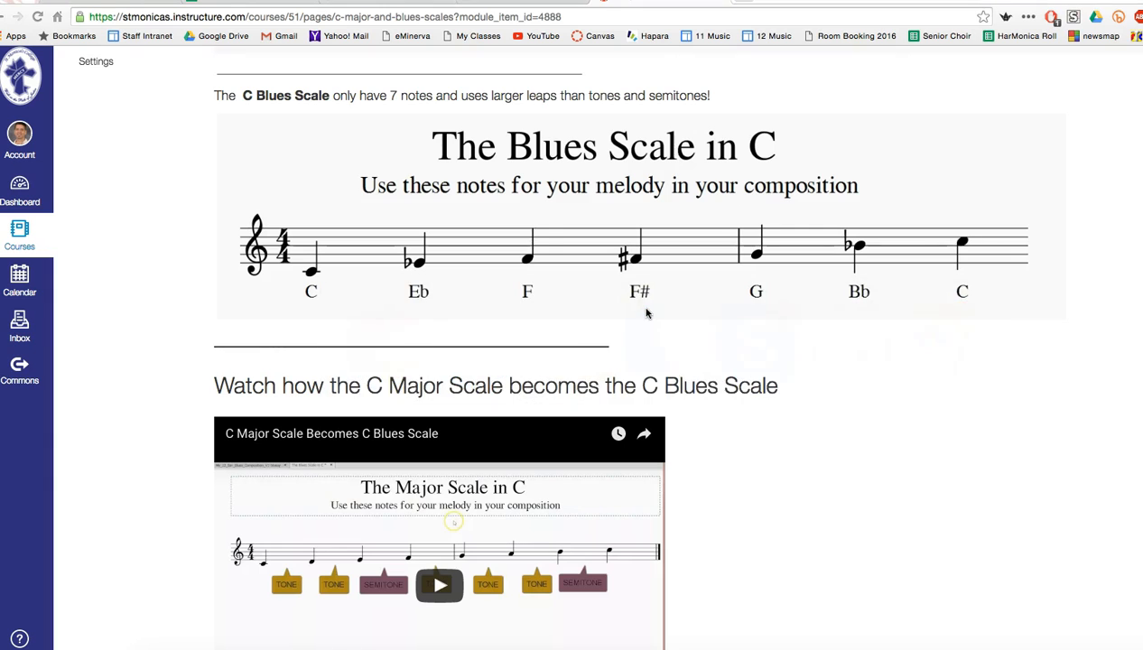
key("super+Tab")
key("super+Tab")
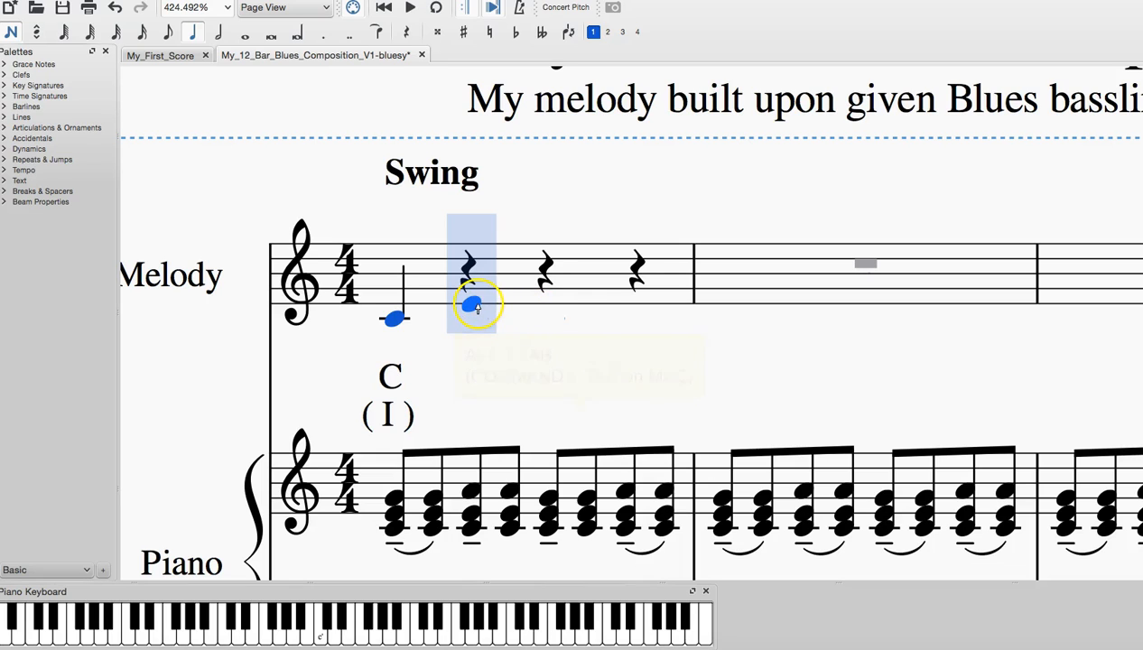
Step: Enter two eighth notes, E and F, on beat 2 of the first Melody bar
left_click(167, 33)
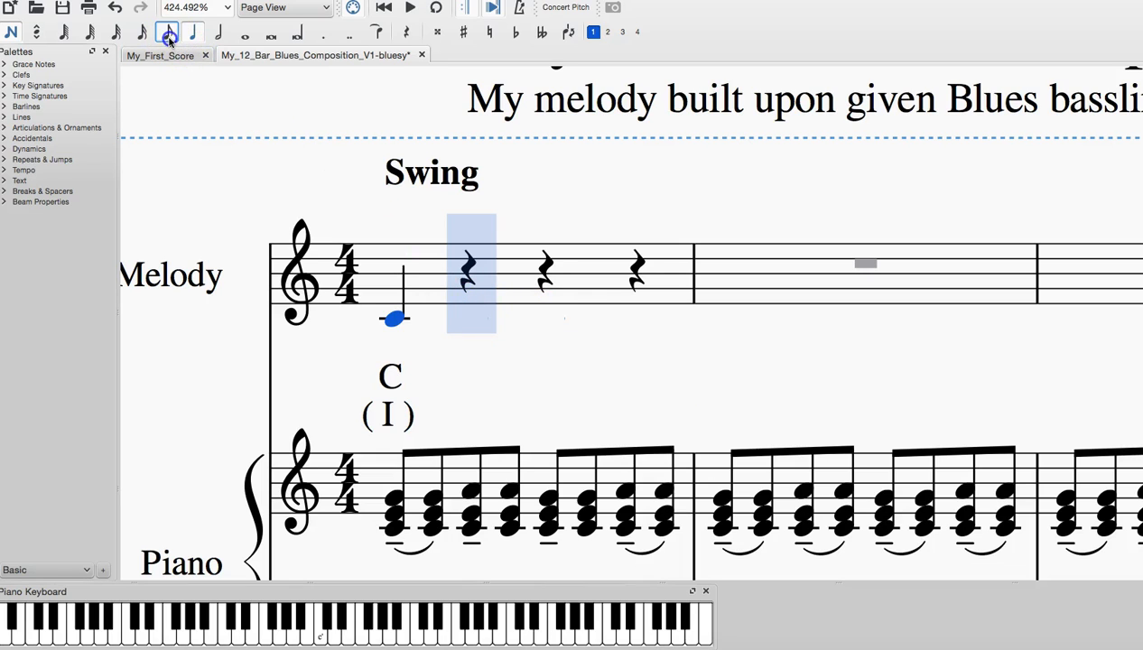
left_click(467, 302)
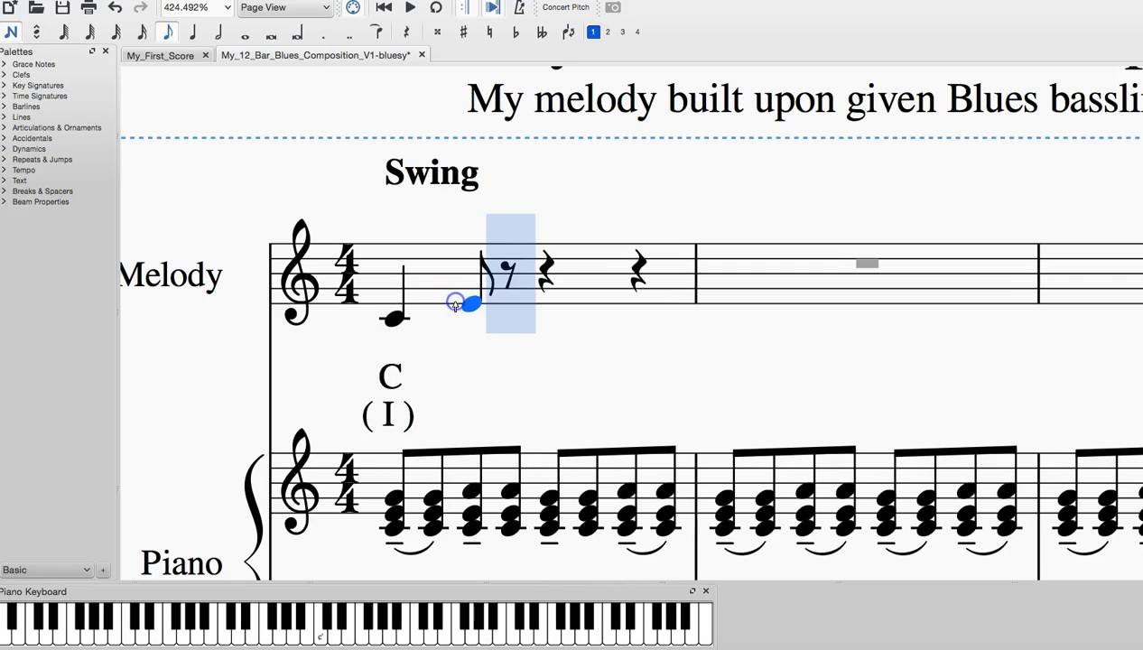
left_click(511, 301)
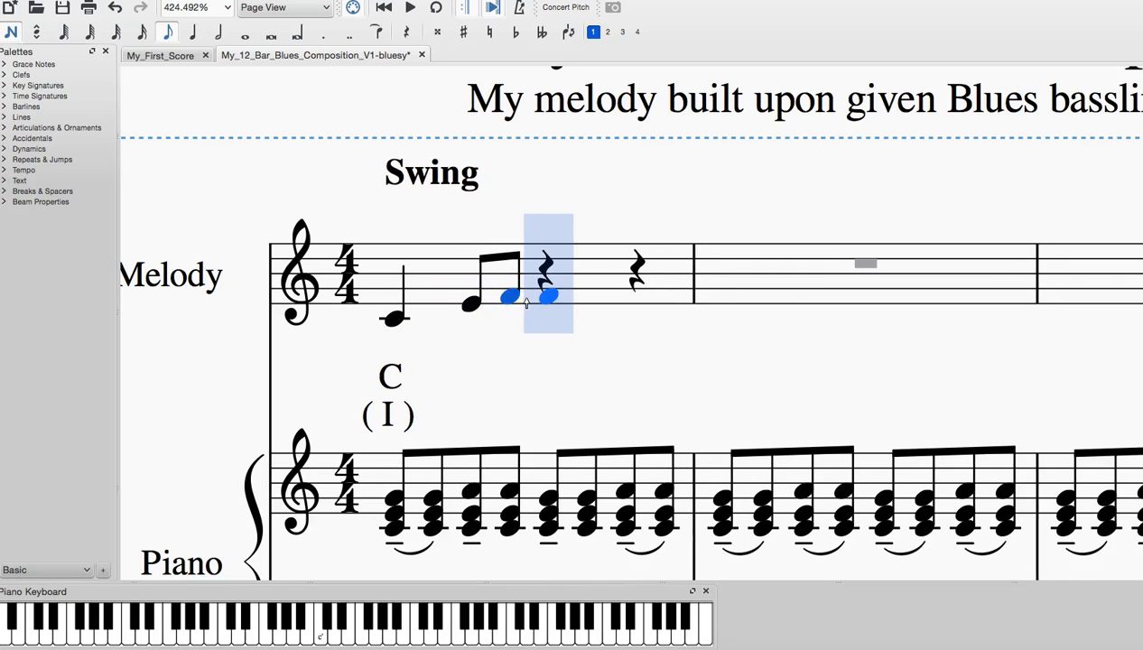
Step: Complete the first Melody bar with a quarter note E on beat 3 and eighth notes E and C on beat 4
left_click(193, 32)
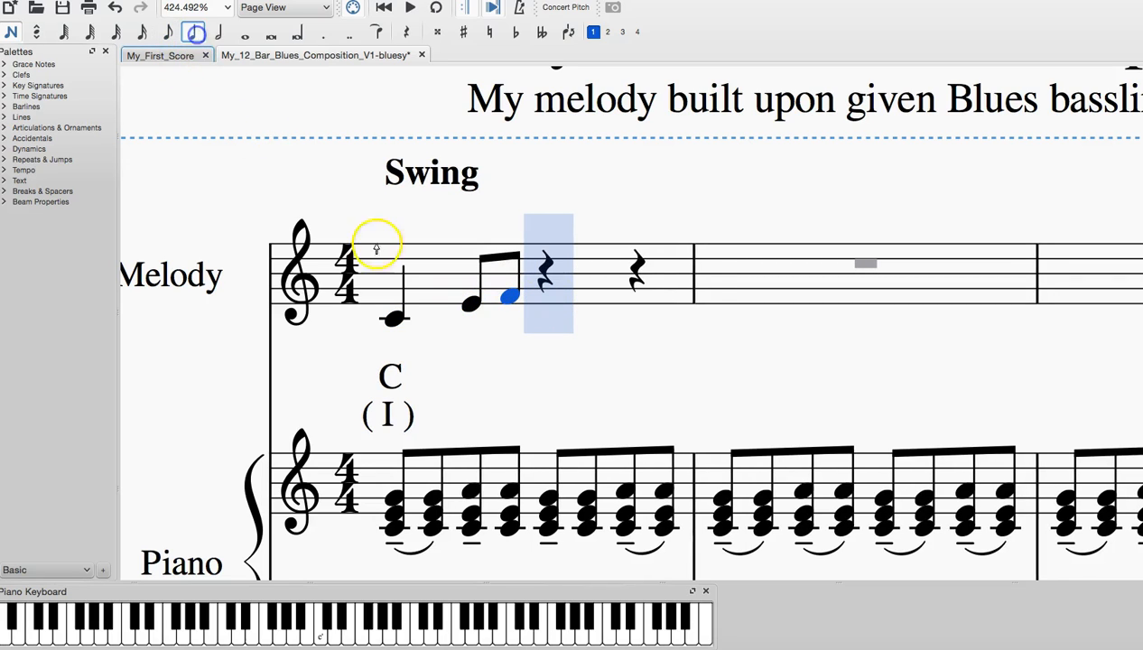
left_click(541, 305)
left_click(167, 32)
left_click(628, 307)
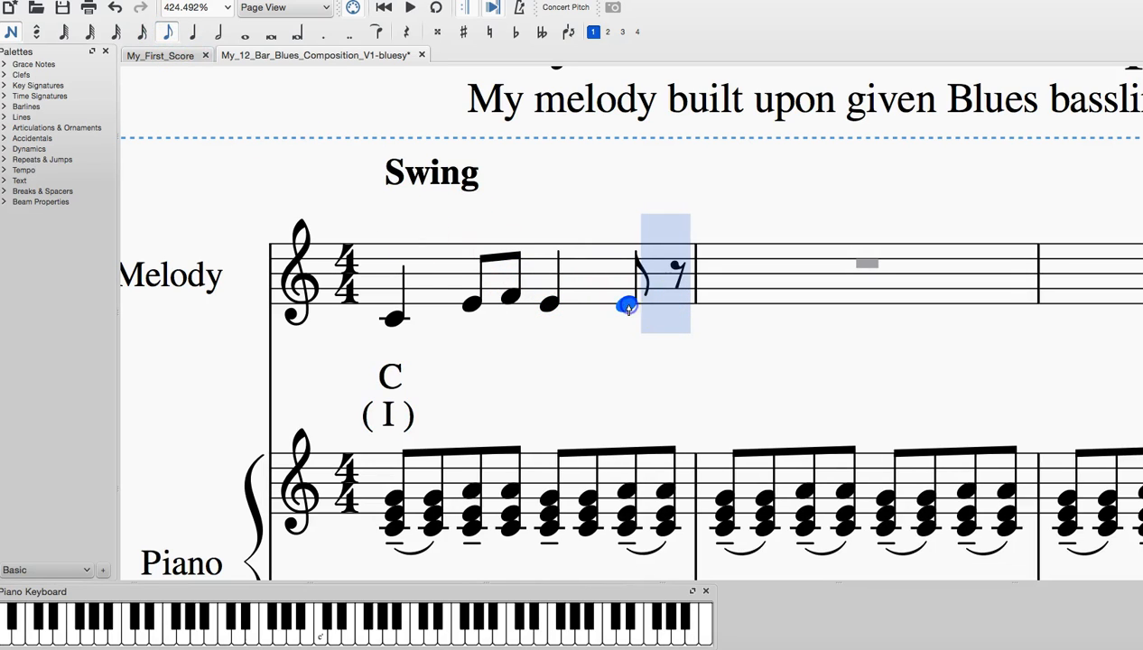
left_click(654, 321)
key("Escape")
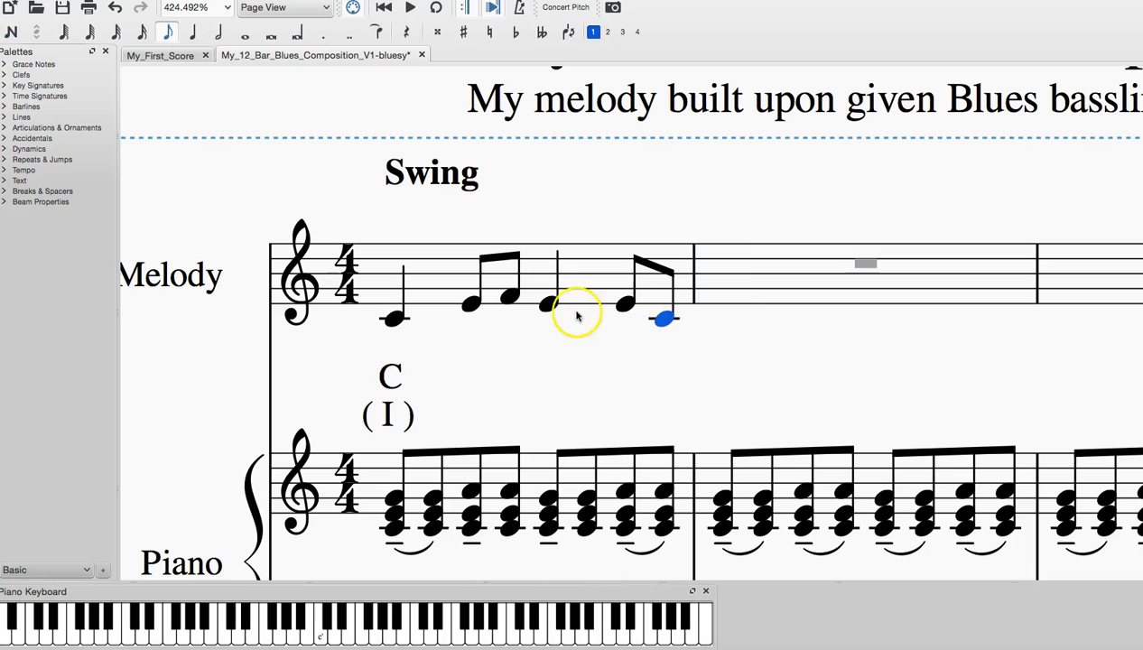
Step: Play back the first bar from the opening C of the Melody staff
left_click(398, 318)
left_click_drag(506, 346, 576, 294)
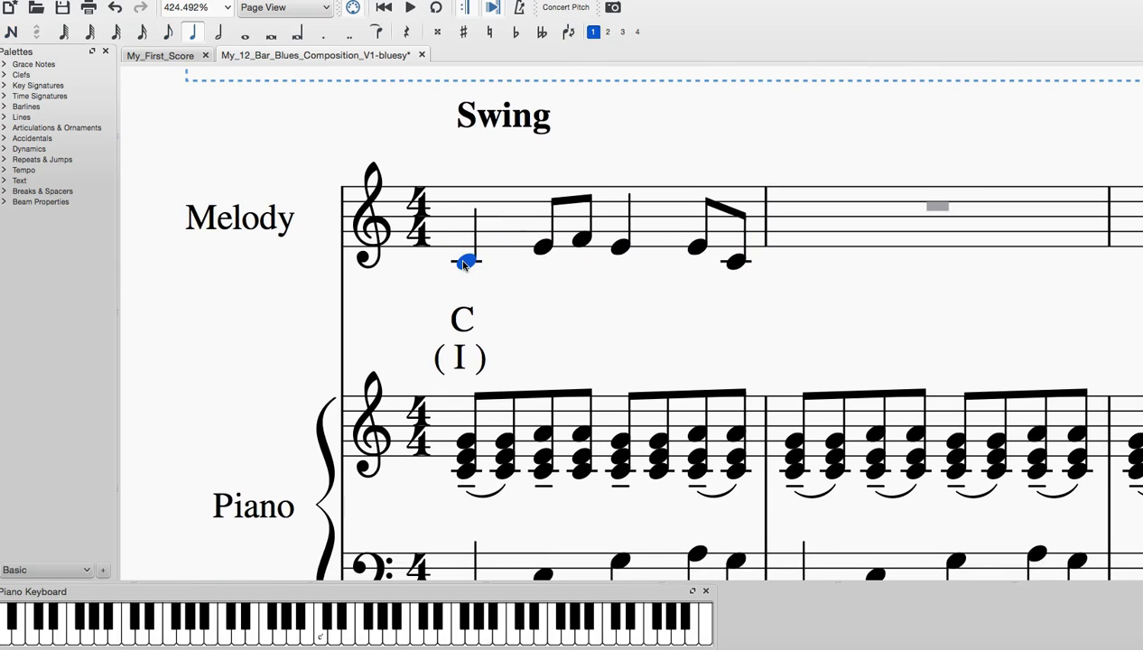
key("space")
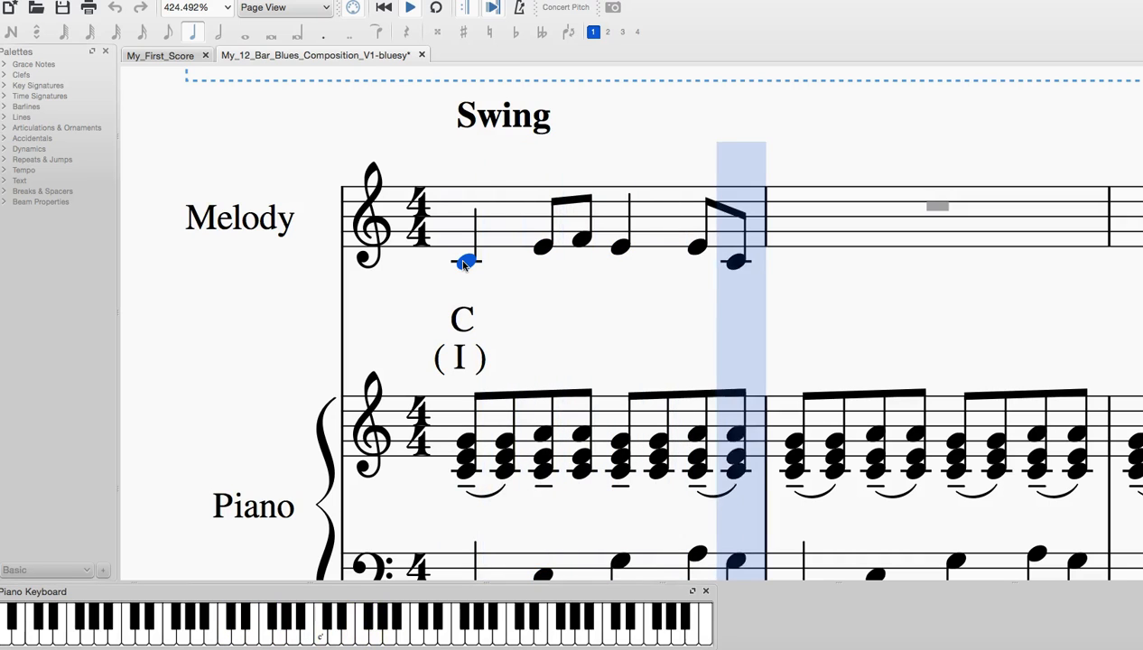
left_click(465, 263)
left_click_drag(584, 288, 536, 283)
Step: Switch to Chrome to check the blues scale's second note, and return to MuseScore
key("super+Tab")
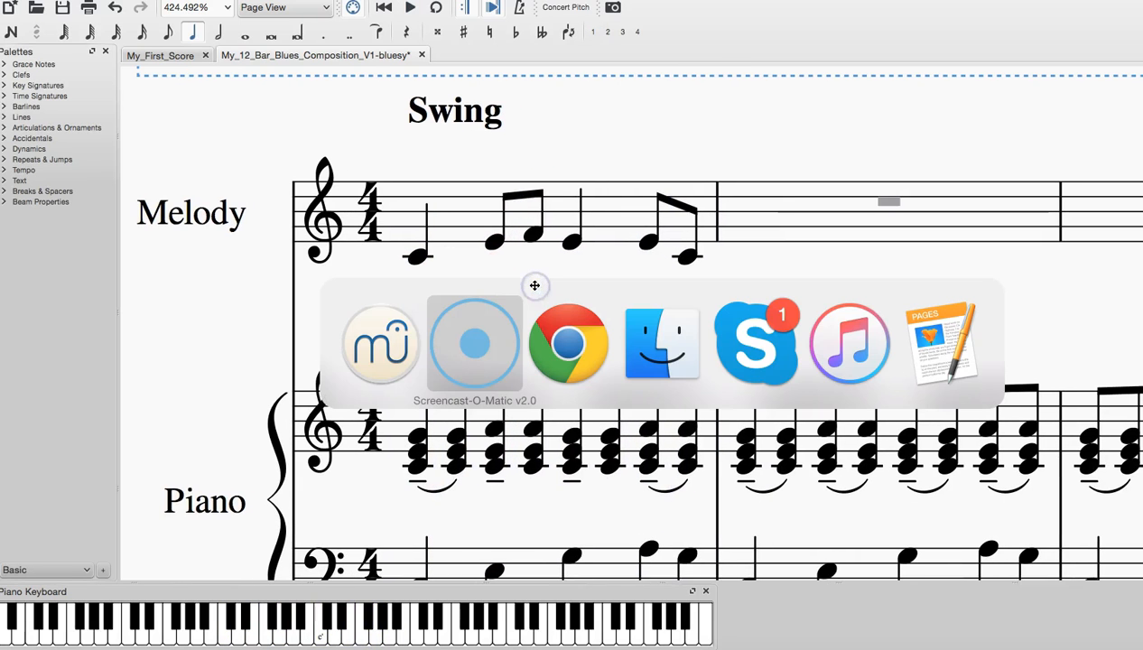
key("super+Tab")
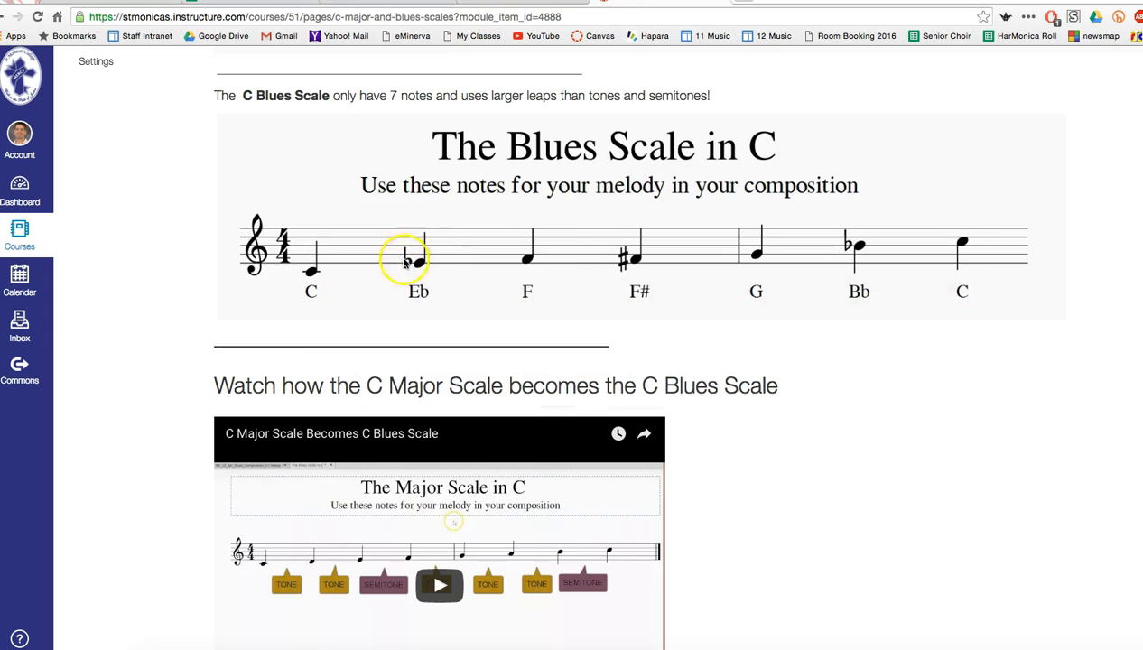
key("super+Tab")
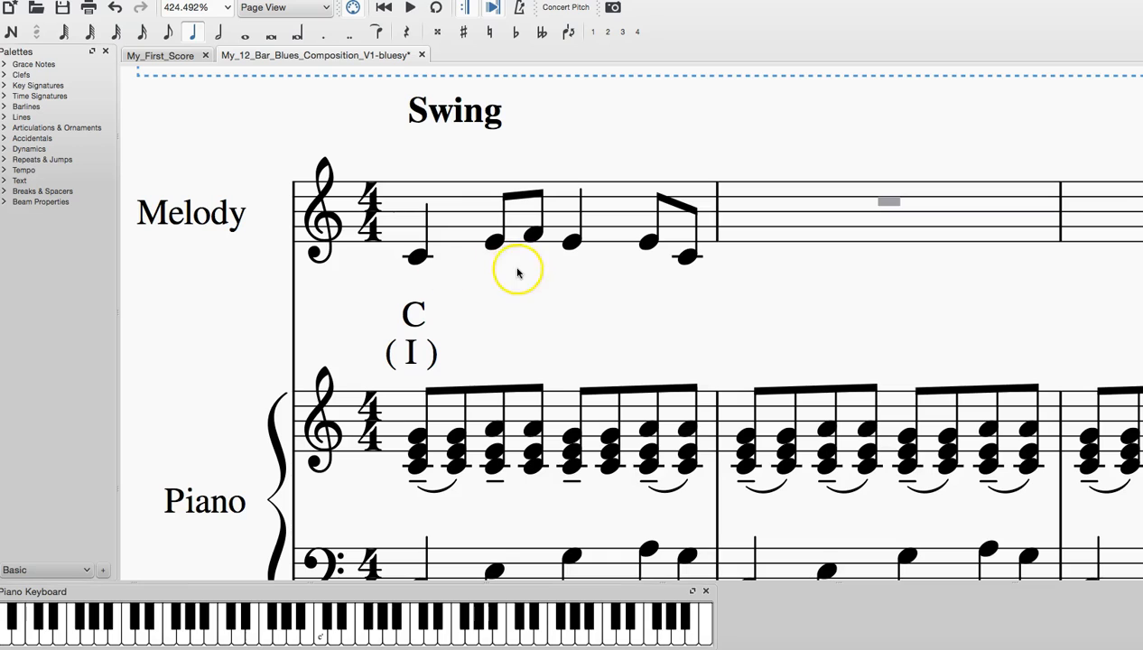
Step: Add a flat to the E on beat 2 of the first Melody bar and delete the natural signs from the following E notes
left_click(496, 243)
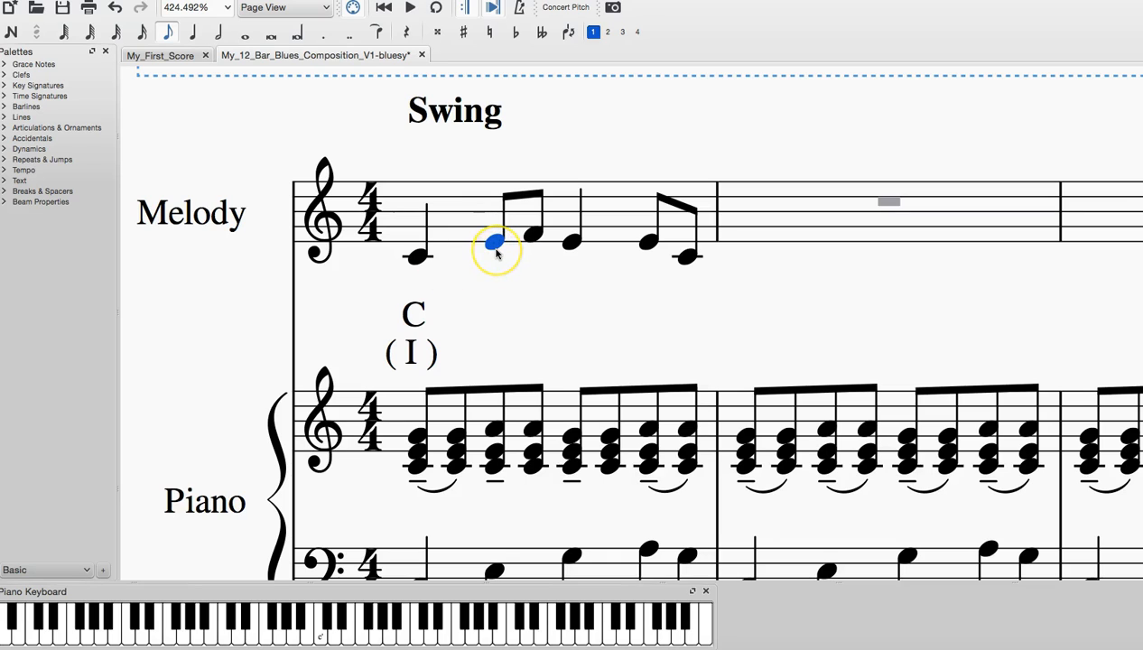
key("Down")
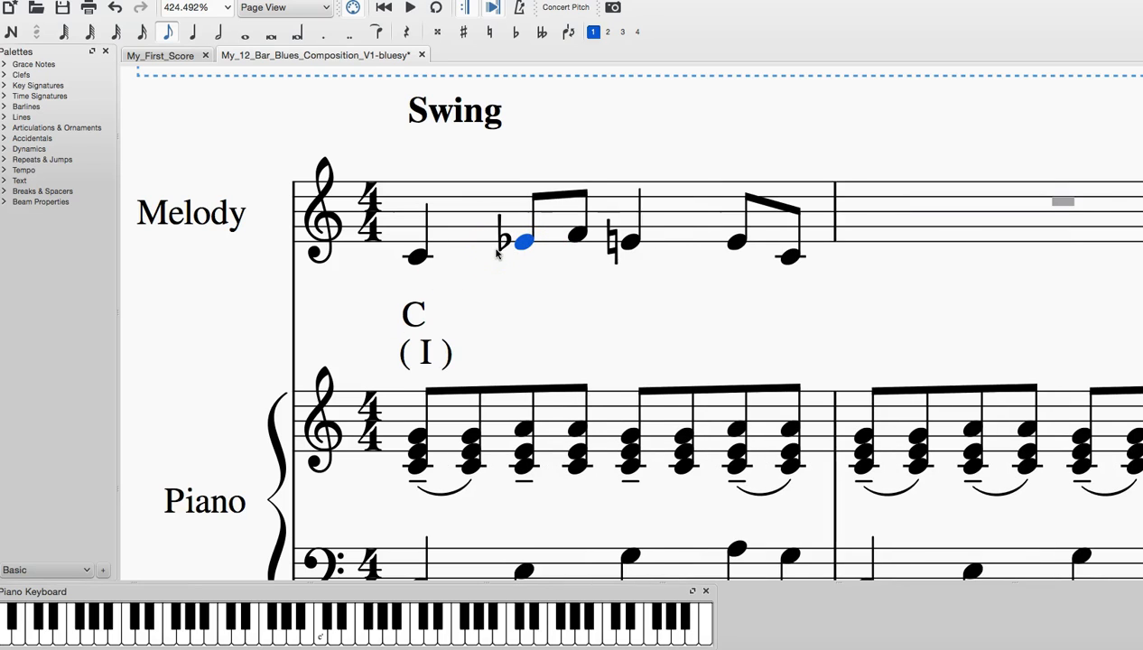
key("Up")
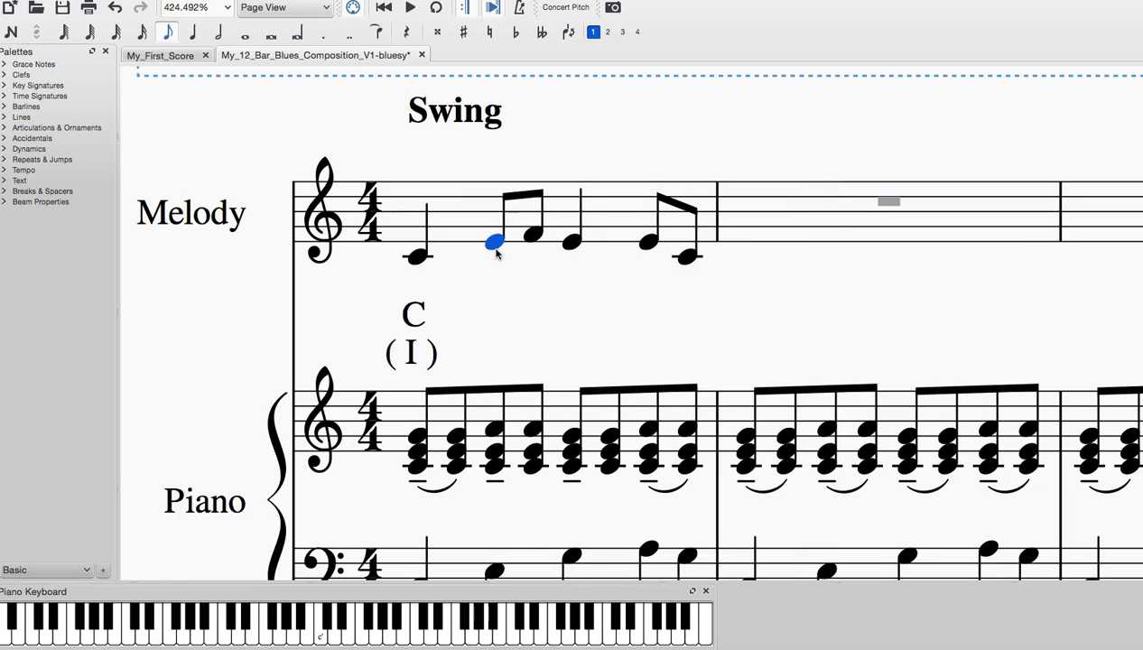
left_click(517, 33)
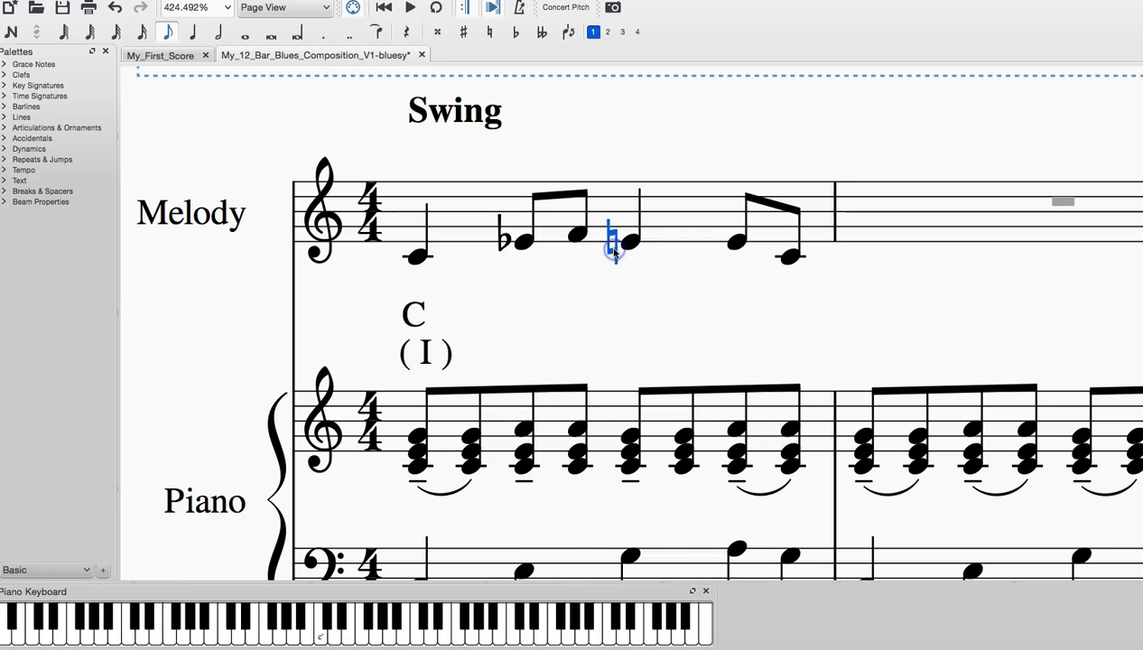
key("Escape")
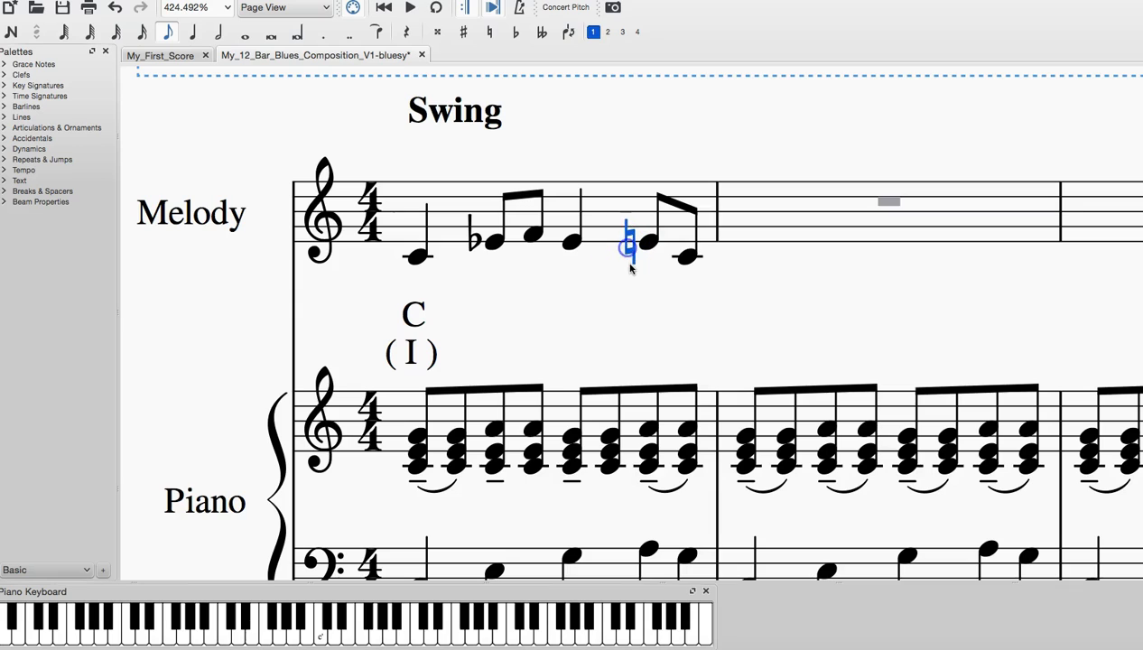
Step: Audition the E-flat notes of the first Melody bar individually and play the bar from its opening C
left_click(495, 242)
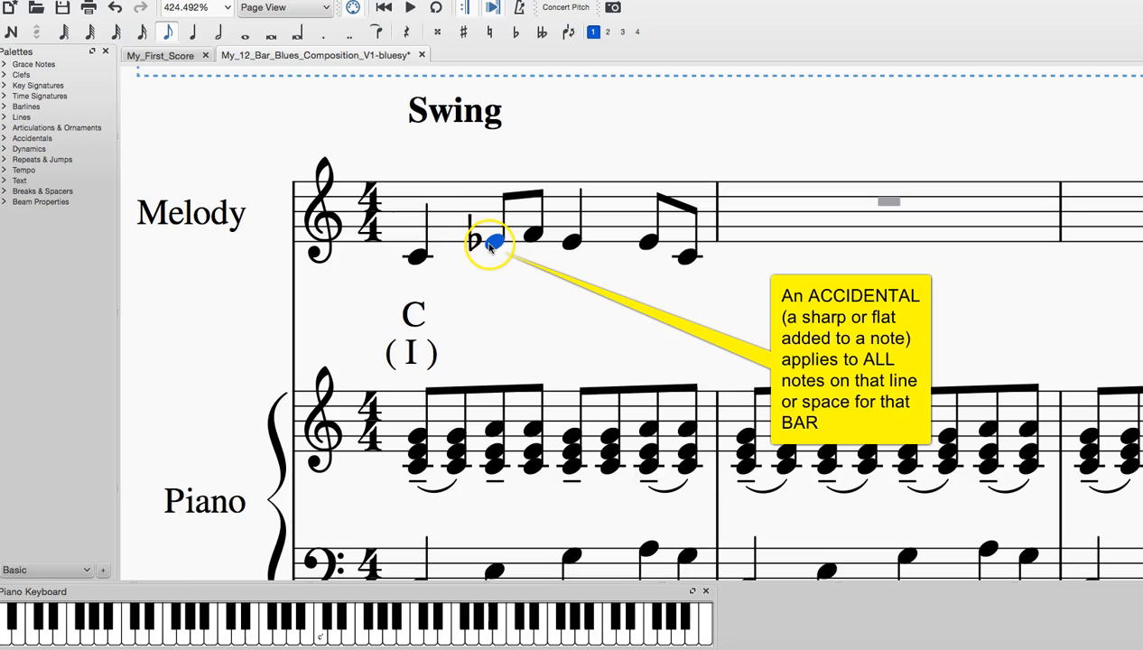
left_click(571, 242)
left_click(648, 242)
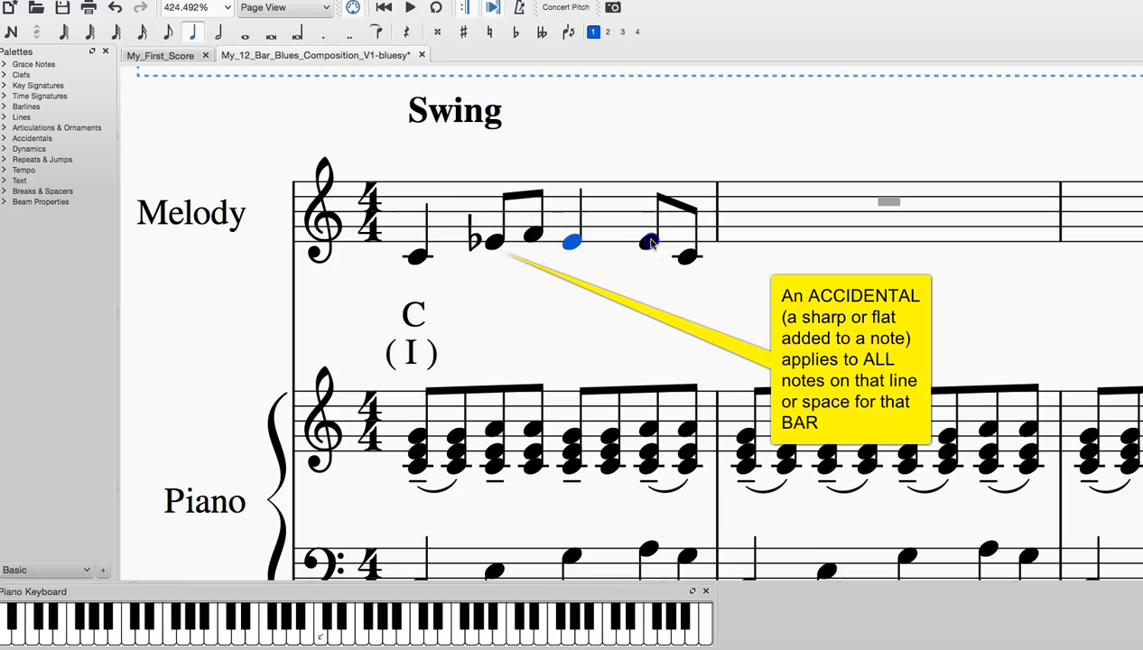
left_click(414, 258)
key("space")
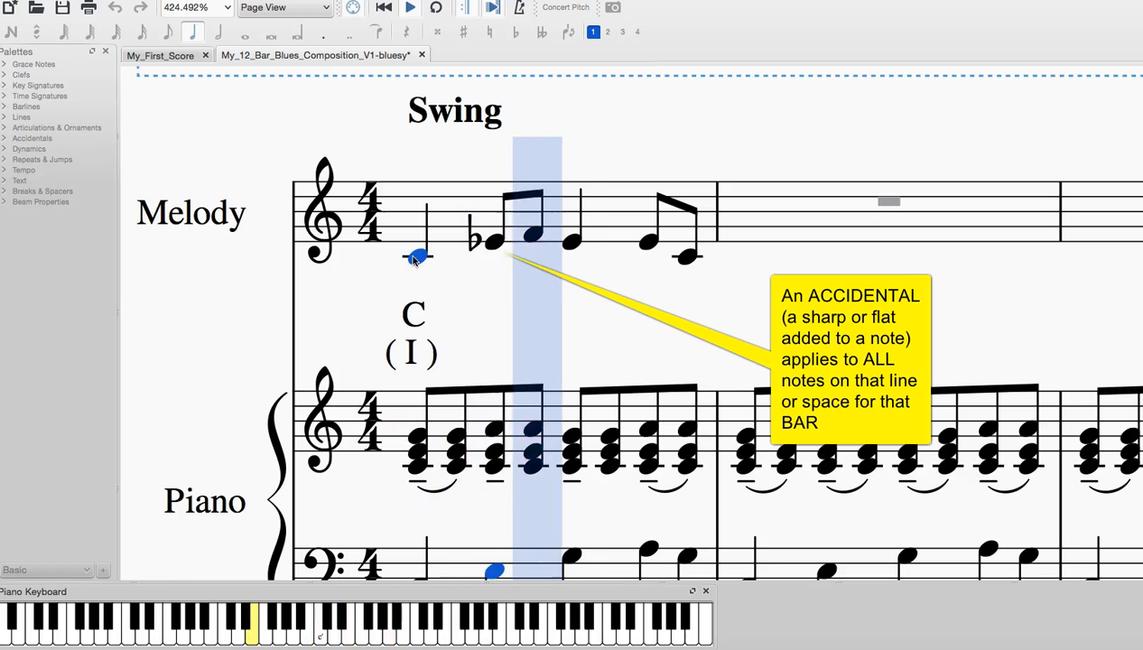
key("space")
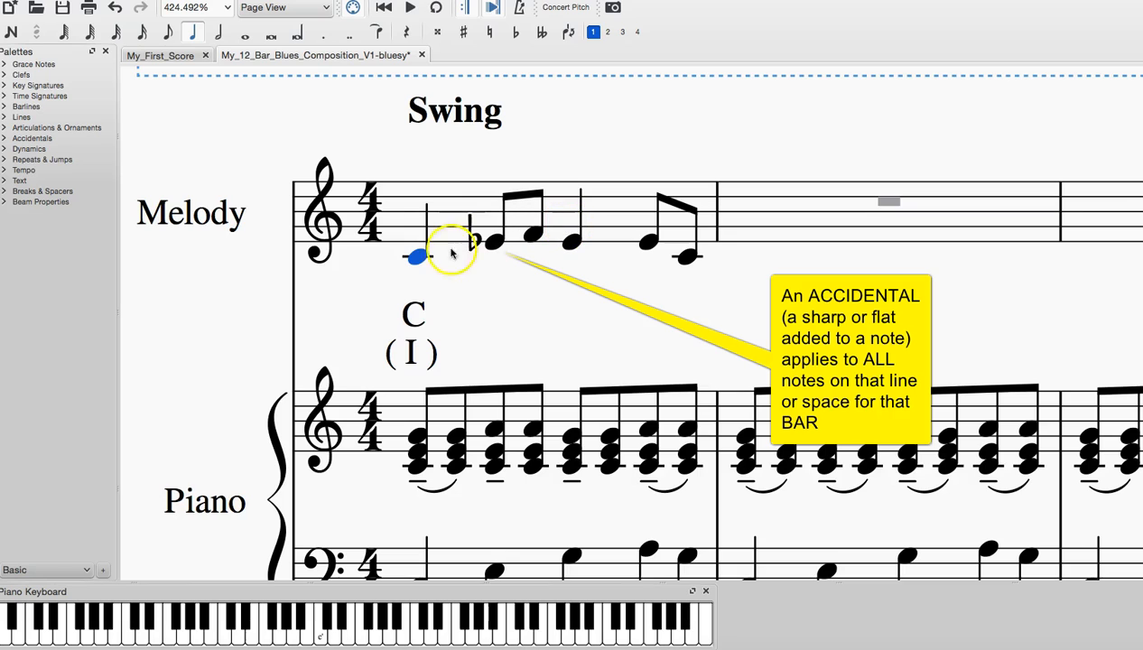
left_click(495, 242)
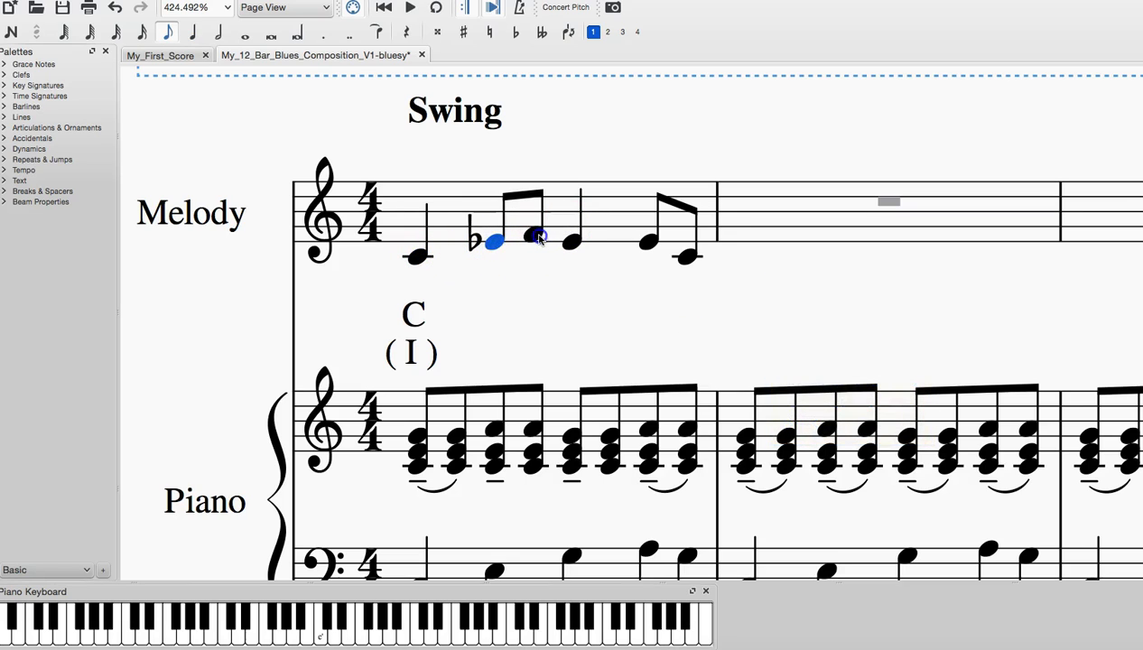
left_click(569, 244)
left_click(646, 244)
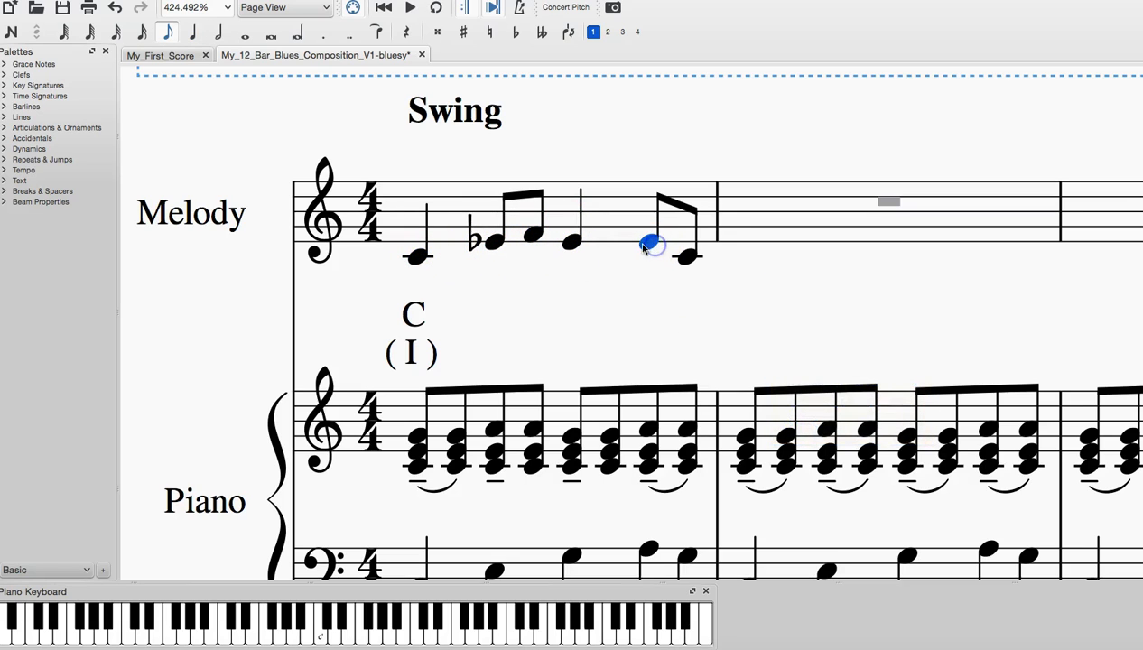
Step: Set the second Melody bar's opening rest to a quarter rest and select the rest on beat 2
left_click(888, 201)
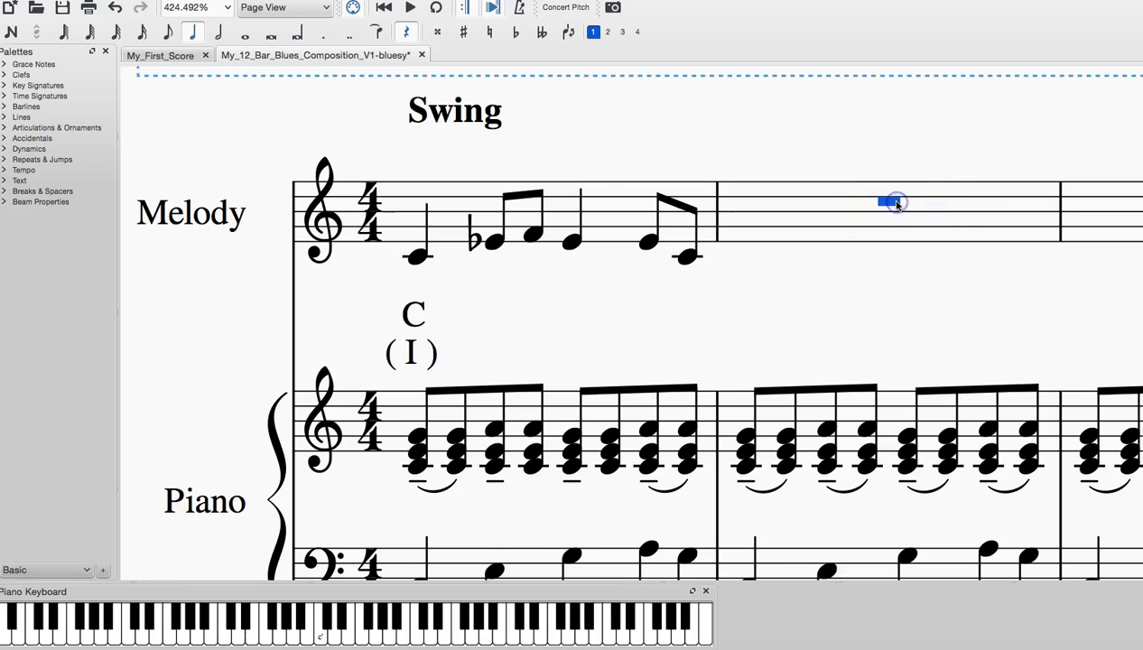
left_click(193, 34)
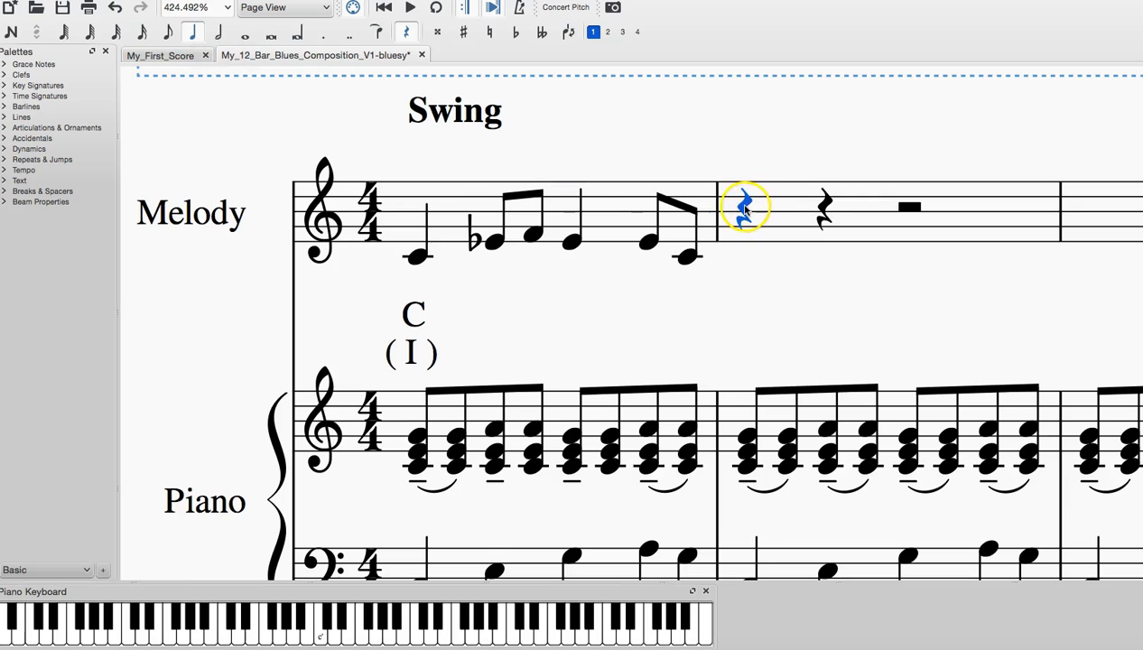
left_click_drag(745, 208, 825, 210)
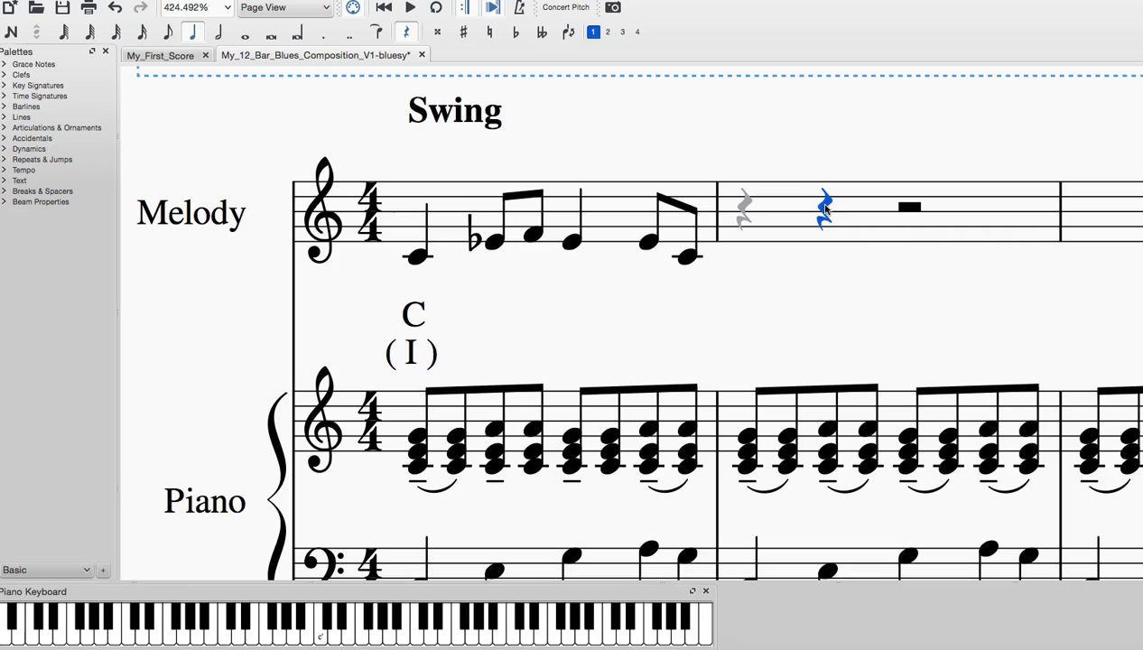
Step: Switch to Chrome to check which notes follow F in the C Blues Scale, and return to MuseScore
key("super+Tab")
key("super+Tab")
key("super+Tab")
key("super+Tab")
key("super+Tab")
key("super+Tab")
key("super+Tab")
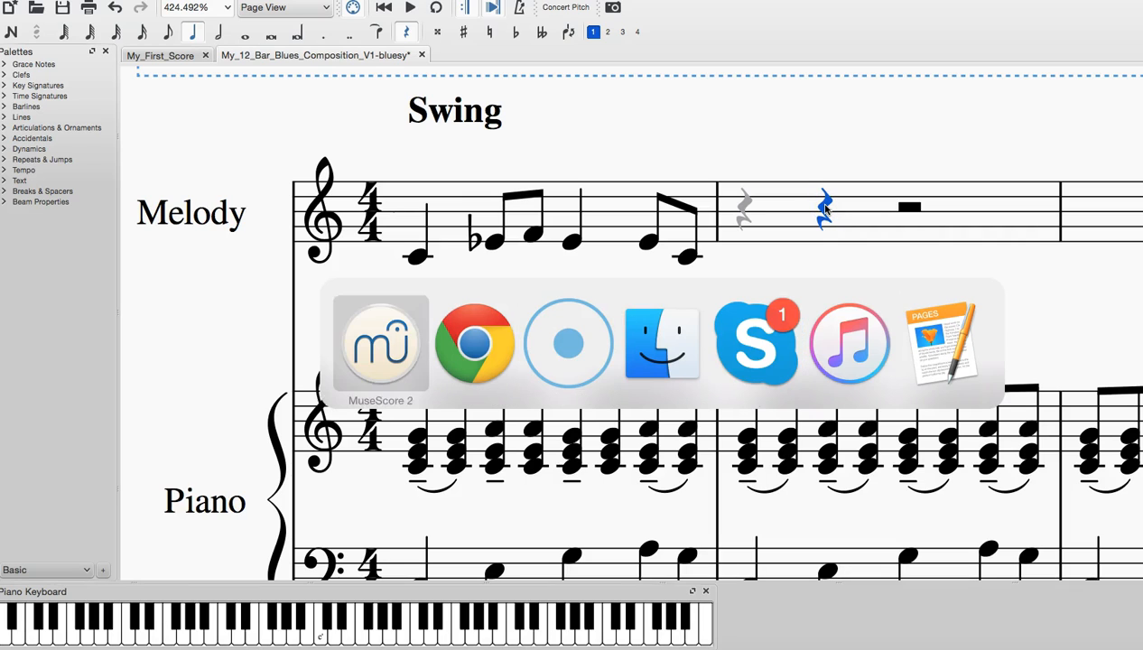
key("super+Tab")
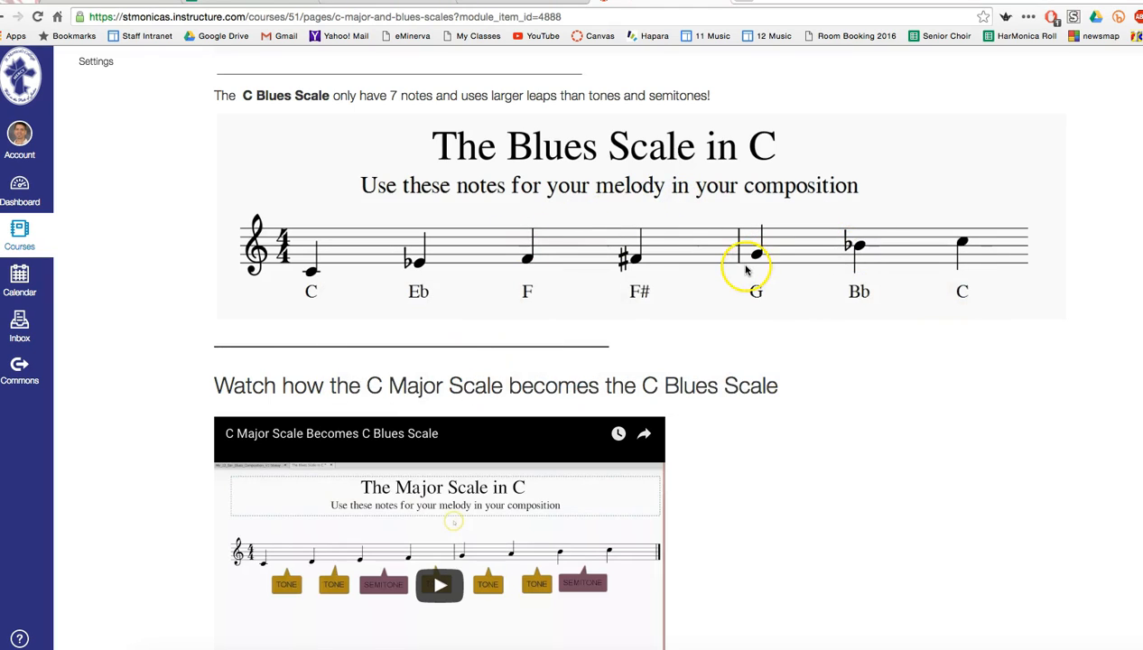
key("super+Tab")
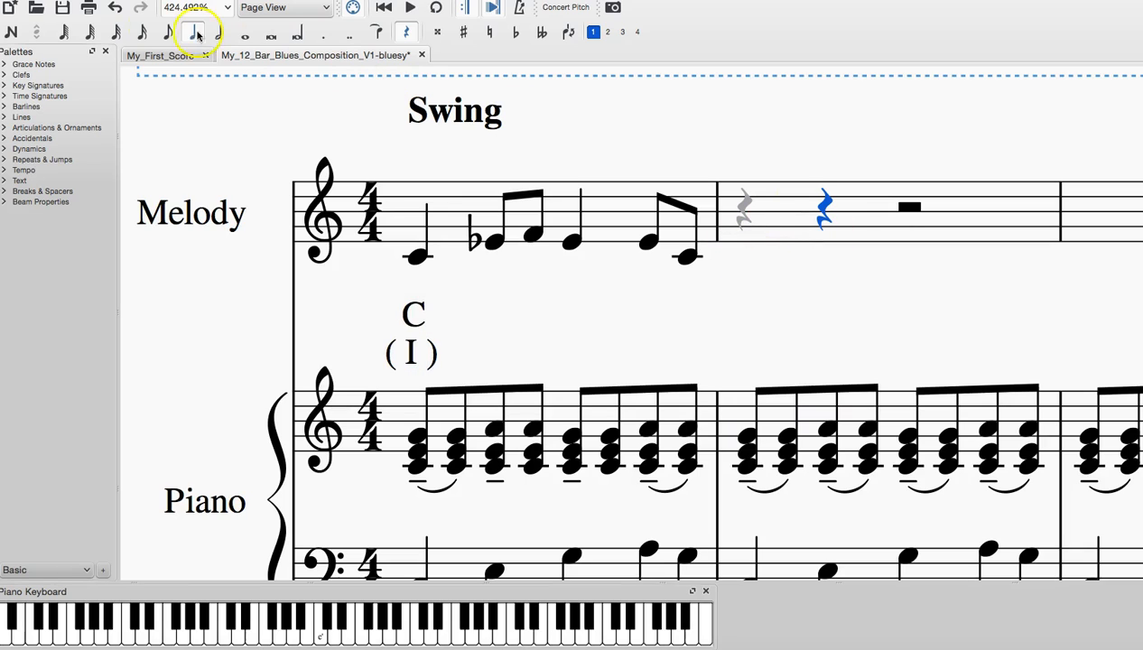
Step: Enter two eighth notes, G and B, on beat 2 of the second Melody bar
left_click(167, 34)
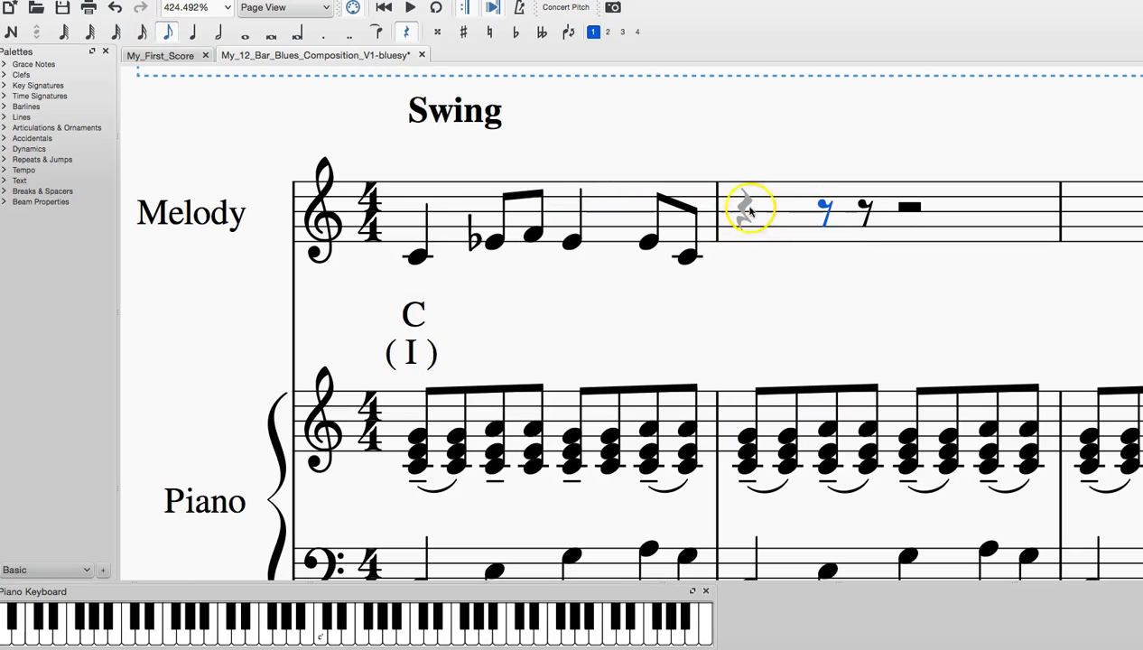
left_click(20, 38)
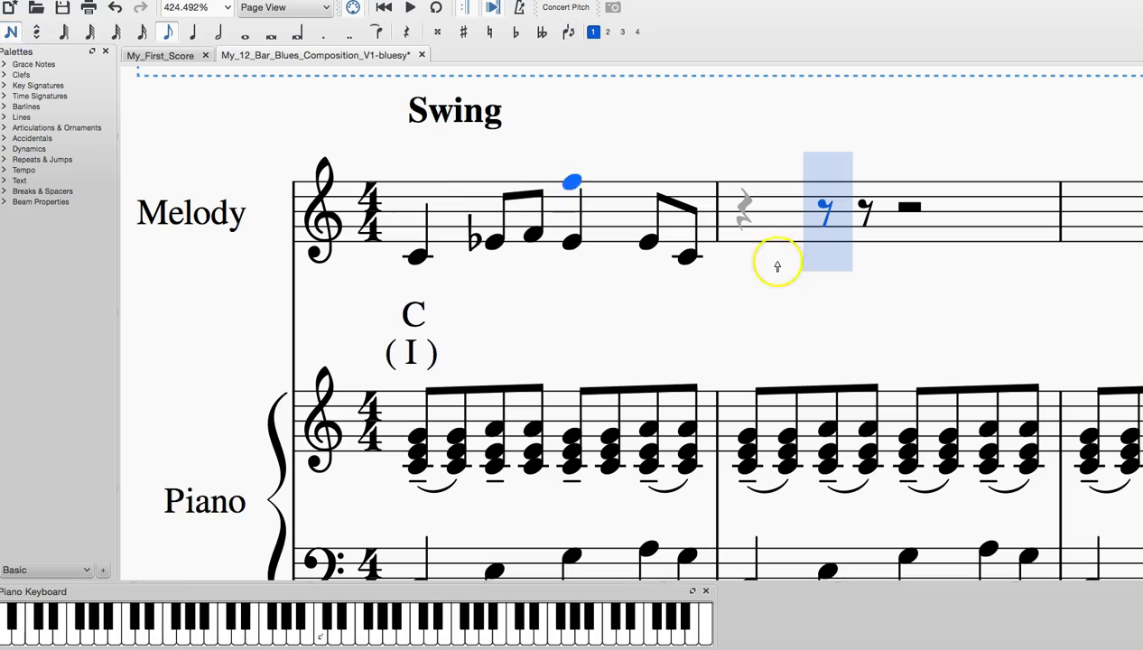
left_click(812, 228)
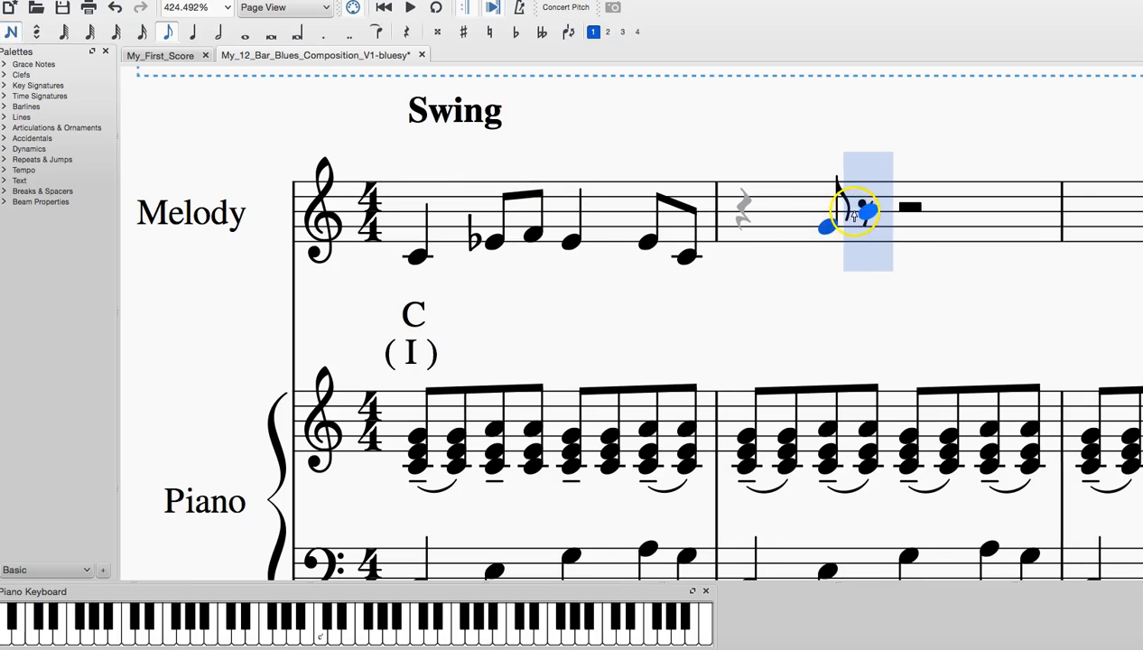
left_click(853, 213)
Step: Enter quarter-note Gs on beats 3 and 4 of the second Melody bar and leave note input
left_click(194, 32)
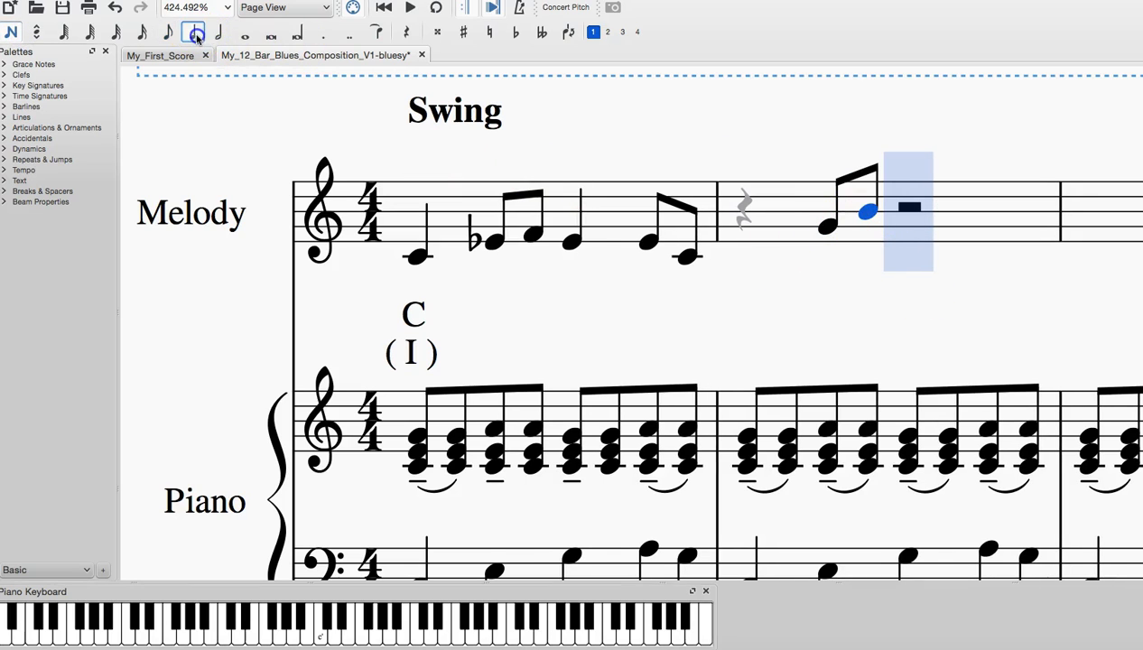
left_click(893, 228)
left_click(972, 225)
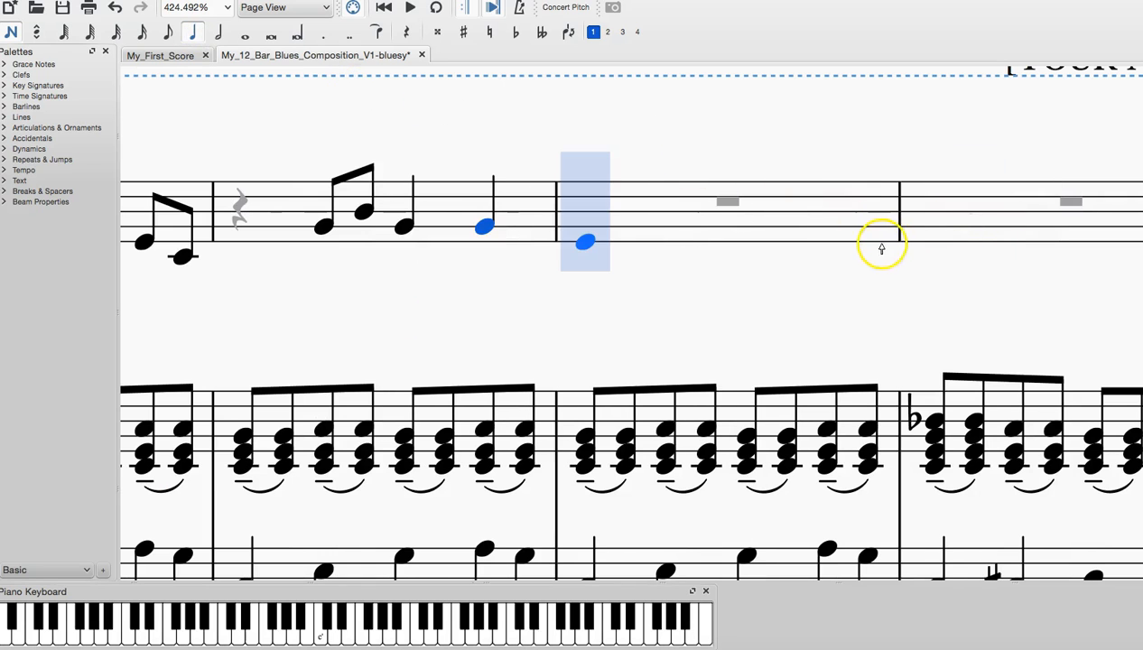
key("Escape")
left_click_drag(513, 317, 946, 309)
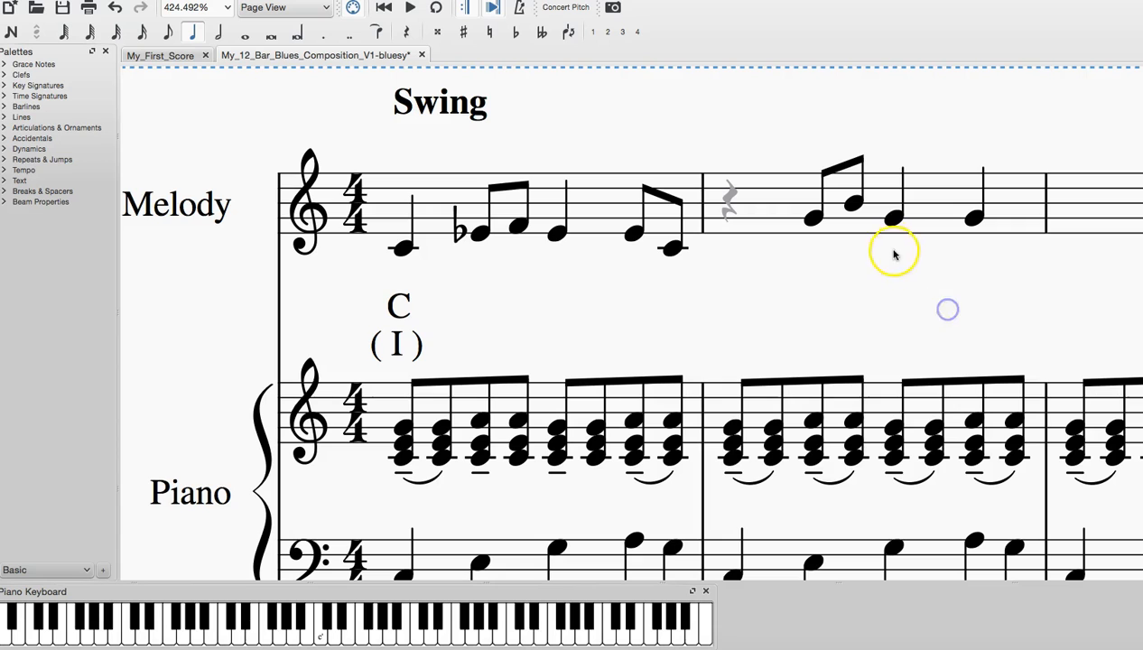
Step: Check the blues scale's B in Chrome, return to MuseScore and add a flat to the B in the second Melody bar
key("super+Tab")
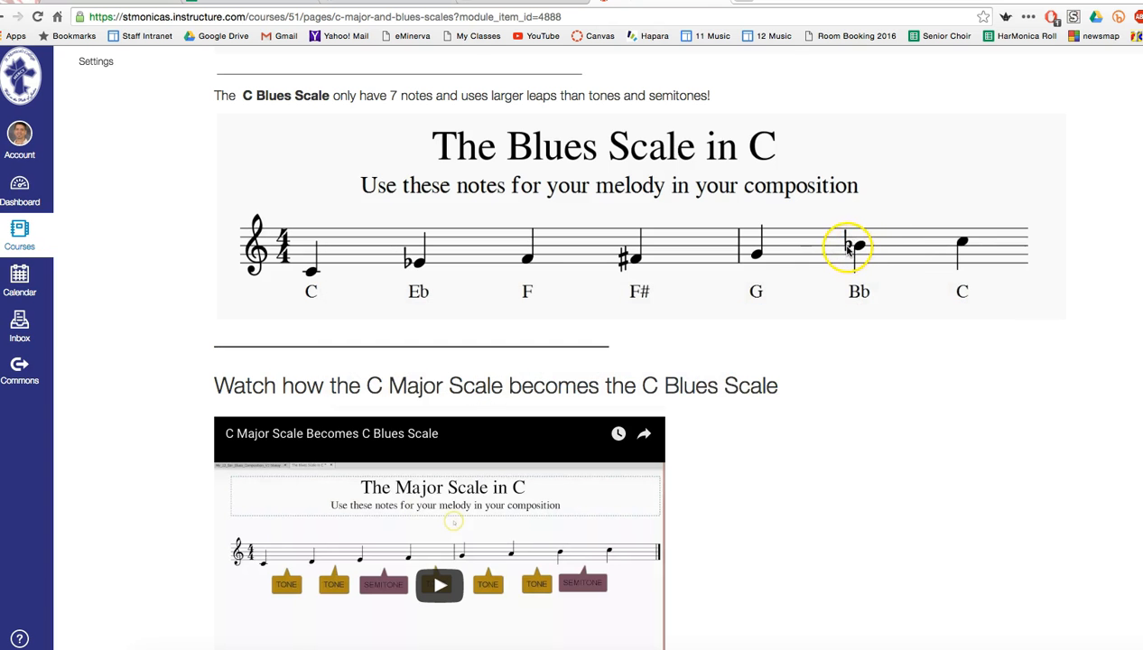
key("super+Tab")
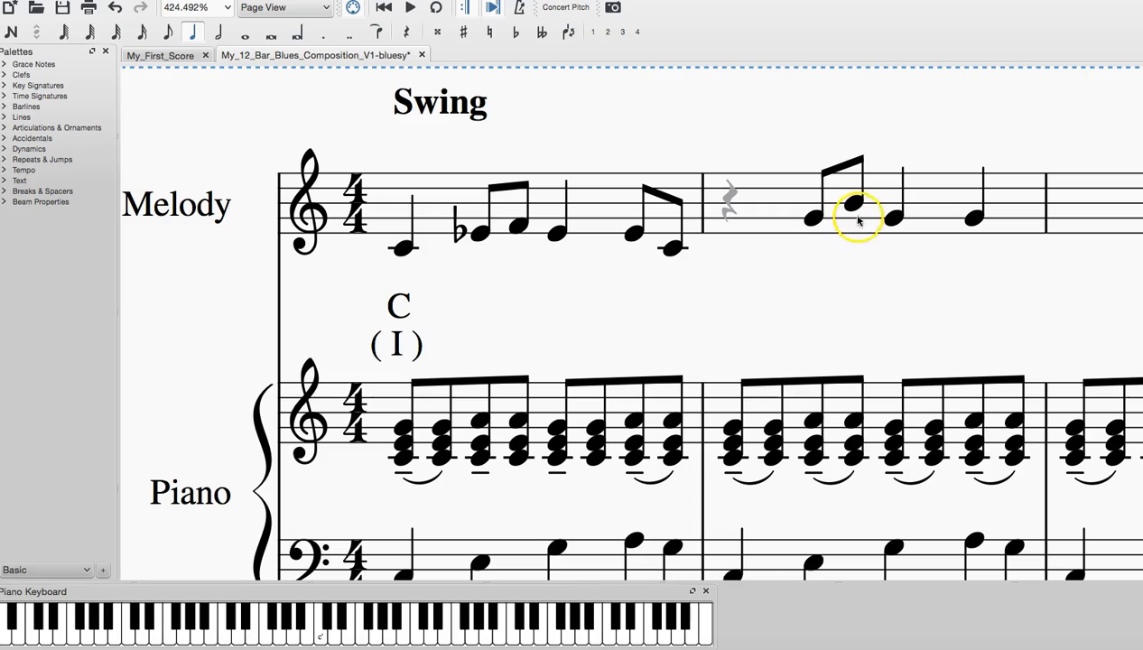
left_click(853, 205)
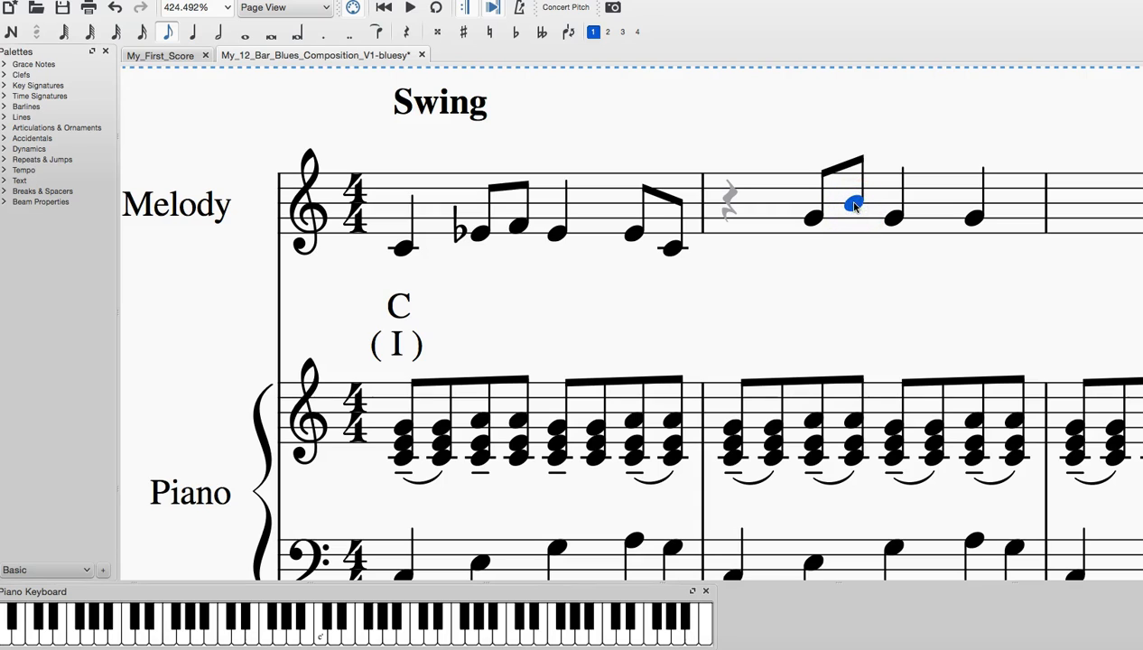
left_click(517, 33)
Step: Play back the melody from the opening C of the first bar and stop playback
left_click_drag(741, 286, 594, 286)
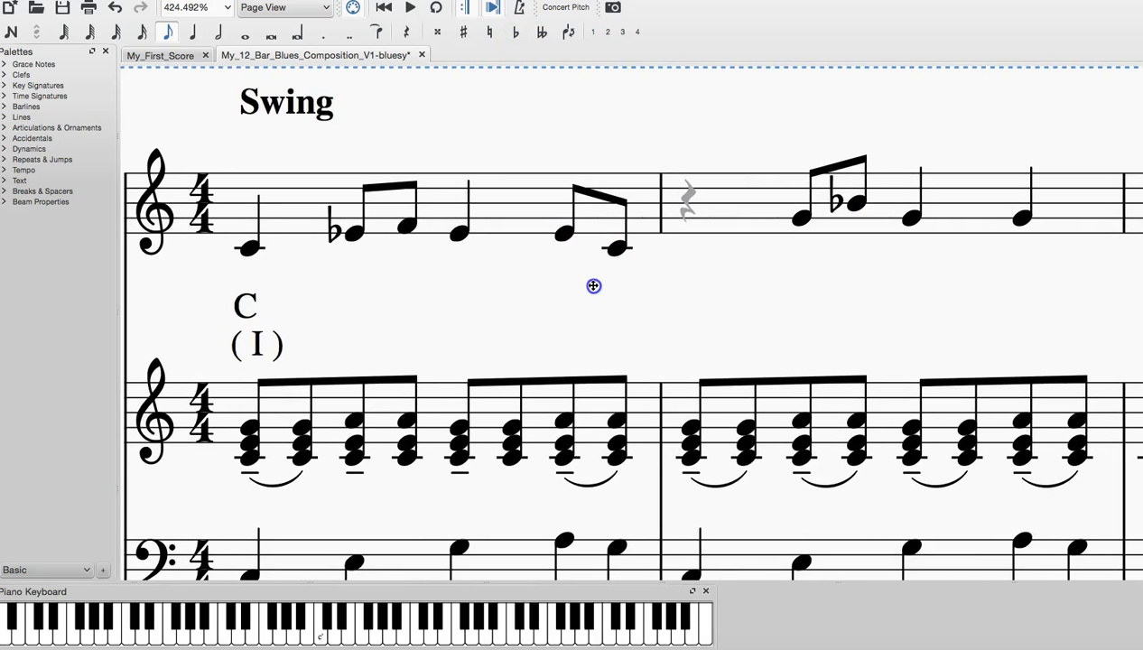
left_click(690, 200)
left_click(250, 250)
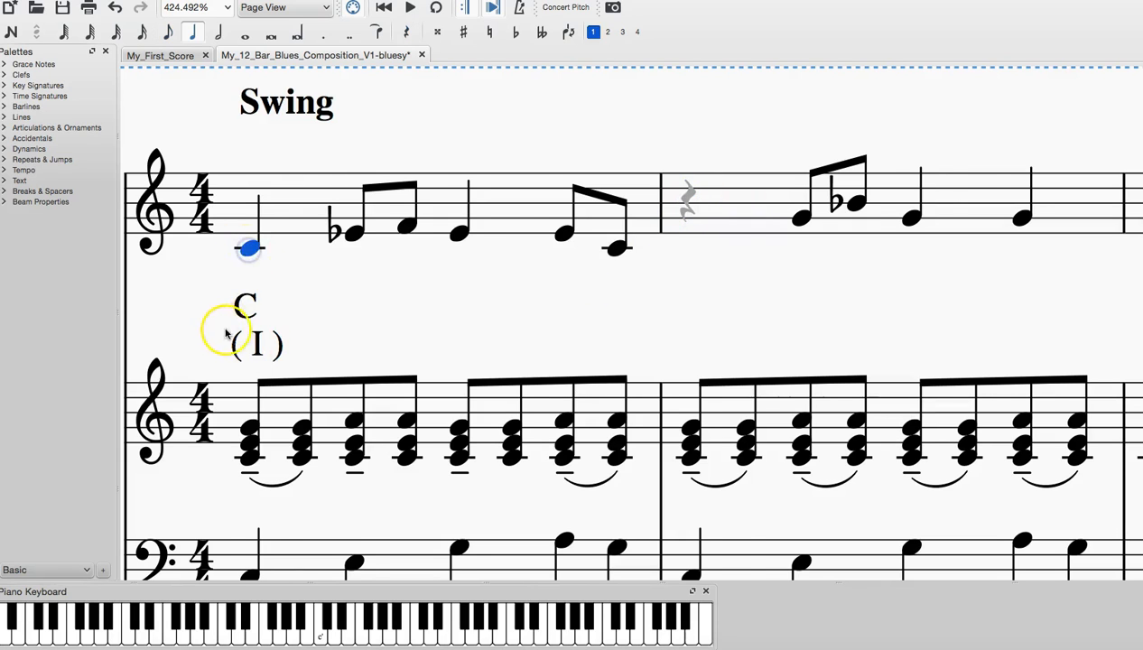
key("space")
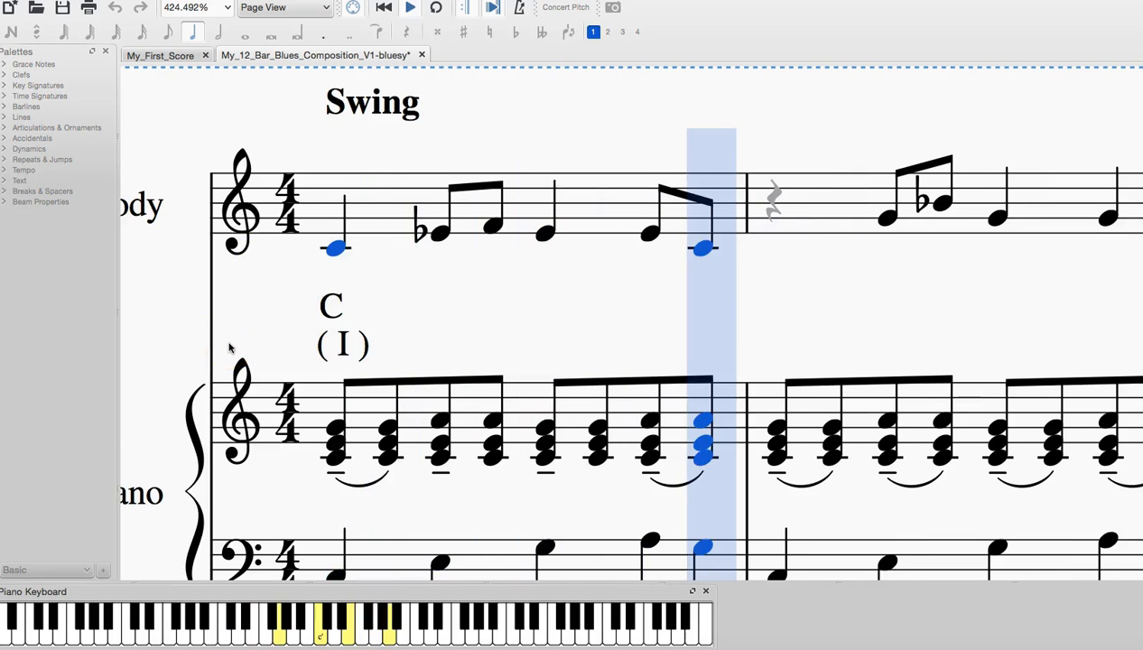
key("space")
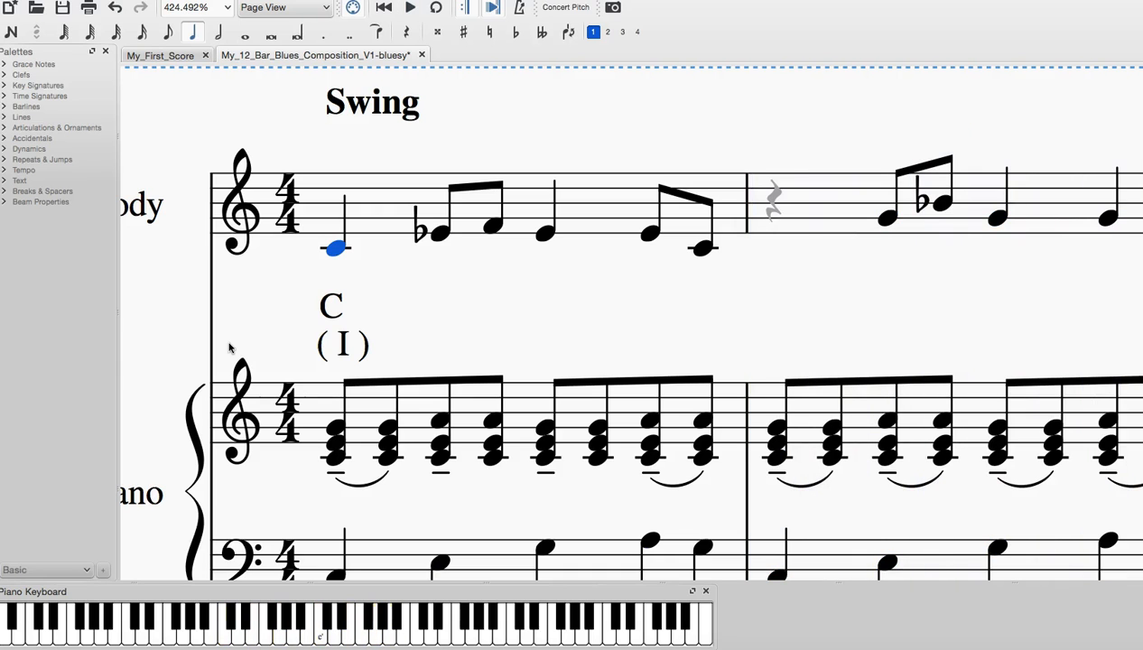
Step: Switch to Chrome to compare the melody with the C Blues Scale notes, and return to MuseScore
left_click_drag(479, 332, 433, 330)
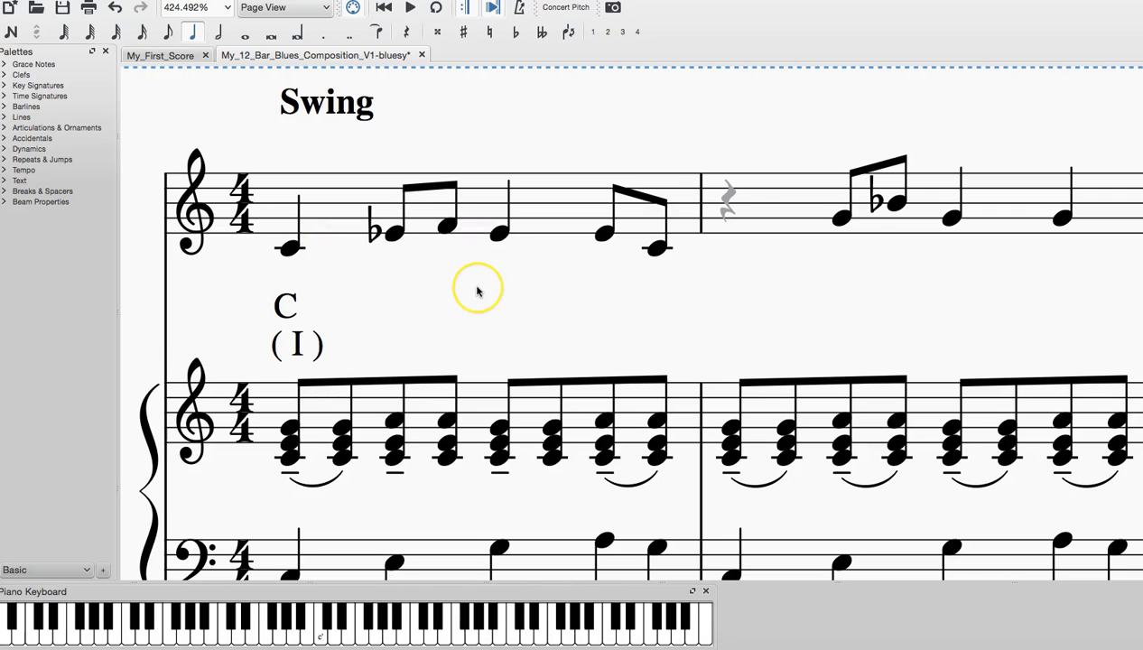
key("super+Tab")
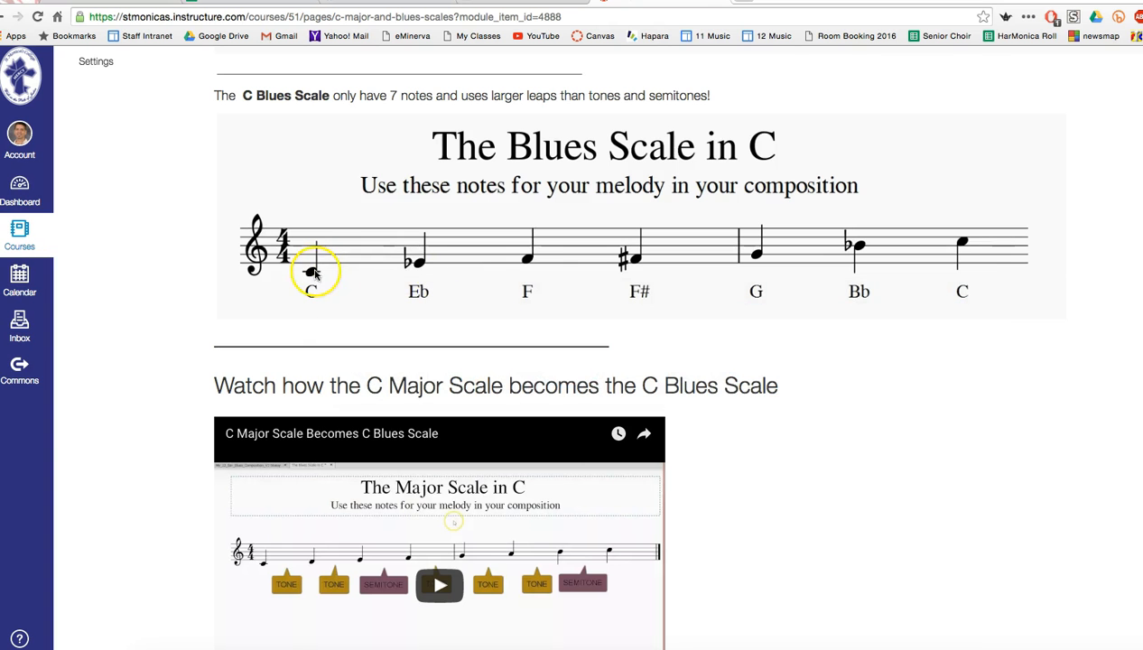
key("super+Tab")
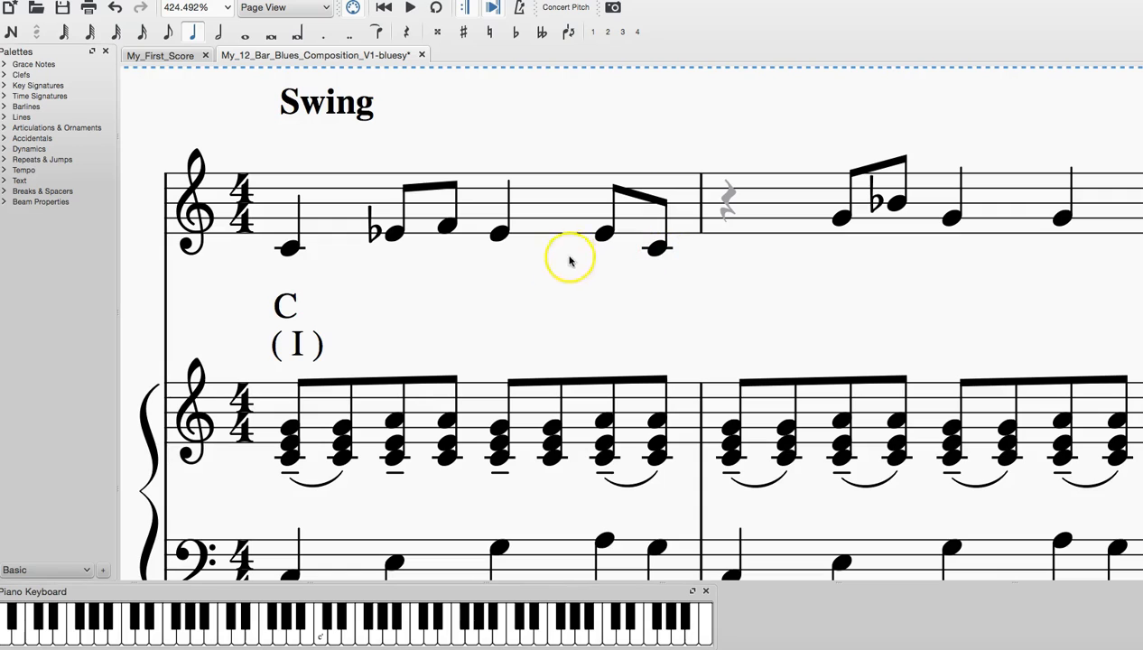
Step: Audition the C, E-flat and F of the first Melody bar and select the quarter rest opening the second bar
left_click(394, 233)
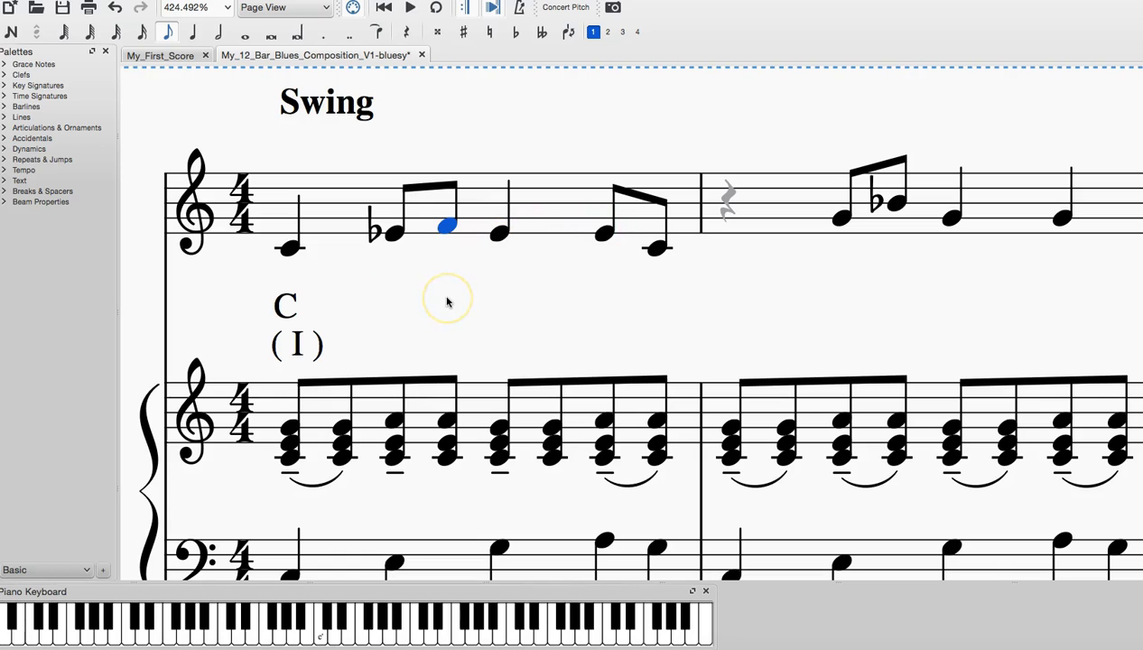
left_click(282, 246)
left_click(393, 233)
left_click(448, 231)
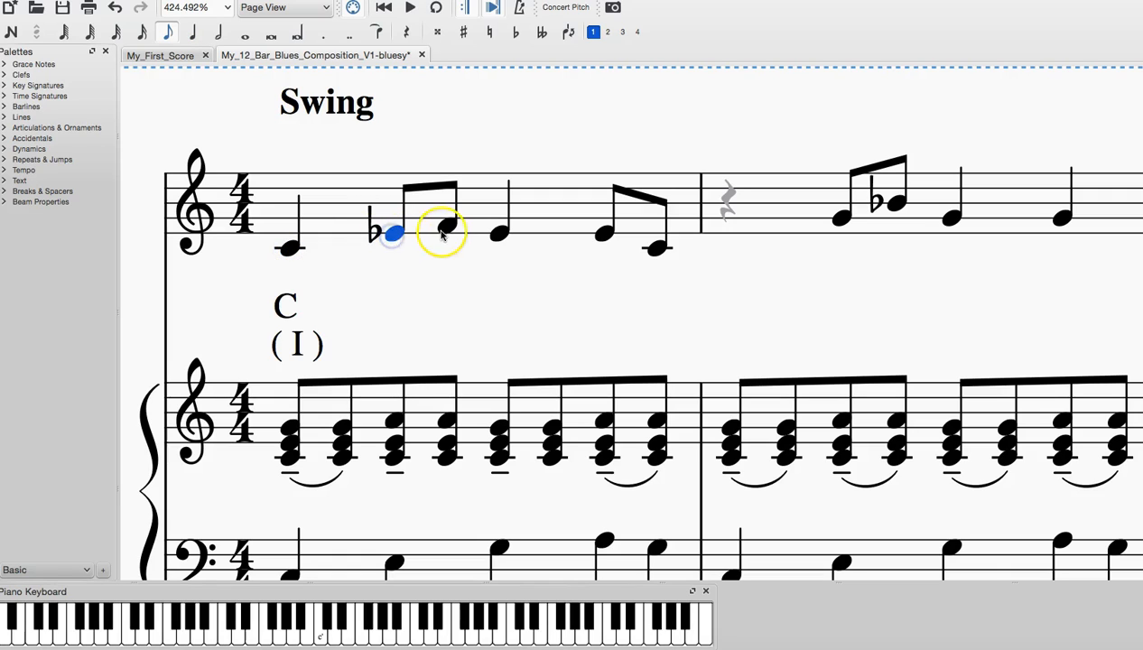
left_click(730, 199)
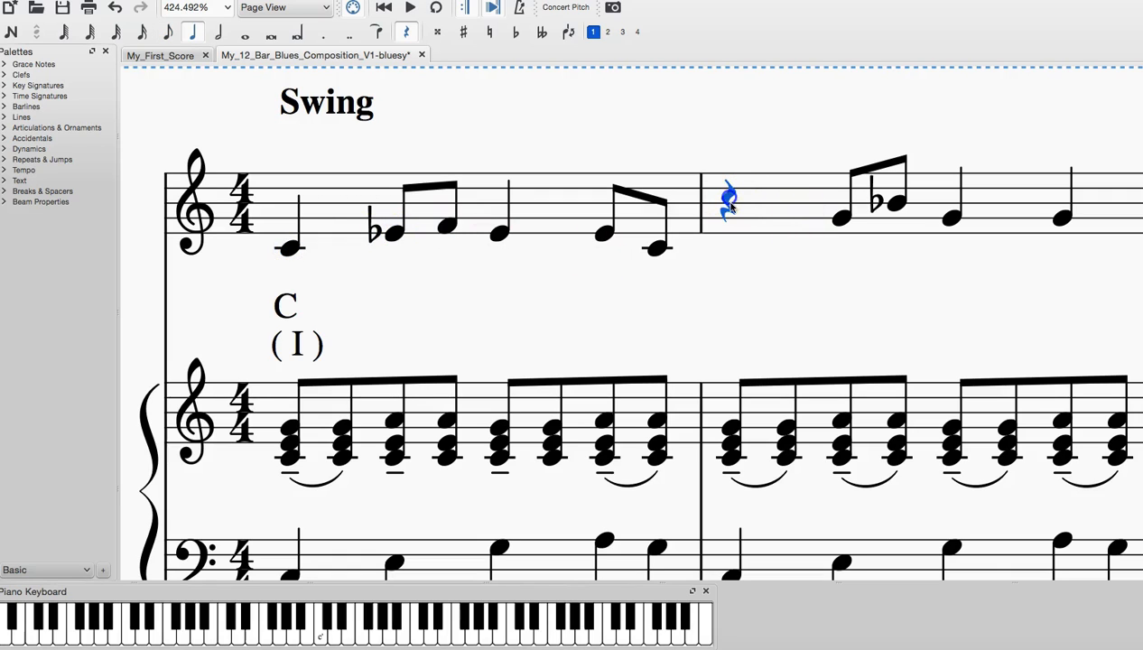